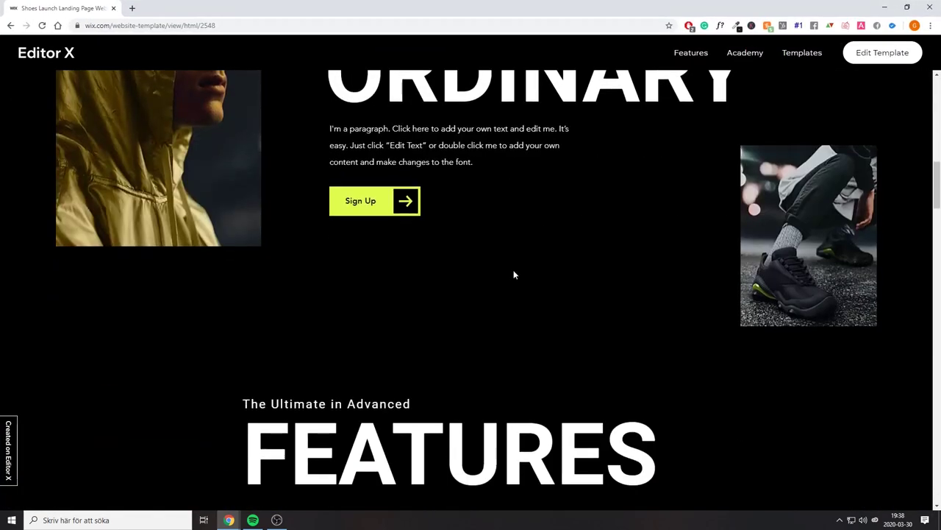
{"action": "scroll", "coordinate": [491, 264], "scroll_direction": "up", "scroll_amount": 1}
{"action": "scroll", "coordinate": [753, 177], "scroll_direction": "up", "scroll_amount": 1}
{"action": "left_click_drag", "start_coordinate": [604, 169], "coordinate": [739, 408]}
{"action": "left_click_drag", "start_coordinate": [736, 375], "coordinate": [696, 220]}
{"action": "left_click_drag", "start_coordinate": [640, 170], "coordinate": [788, 366]}
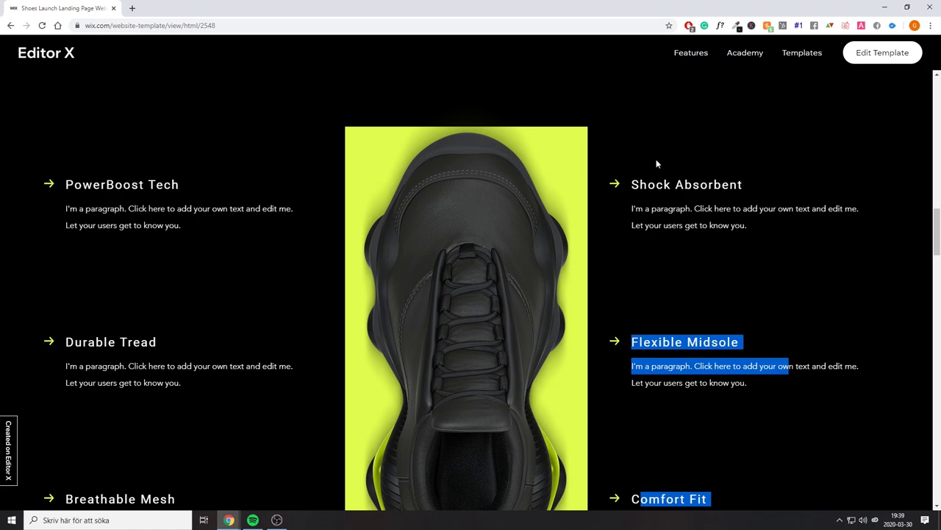
{"action": "left_click_drag", "start_coordinate": [725, 278], "coordinate": [709, 225]}
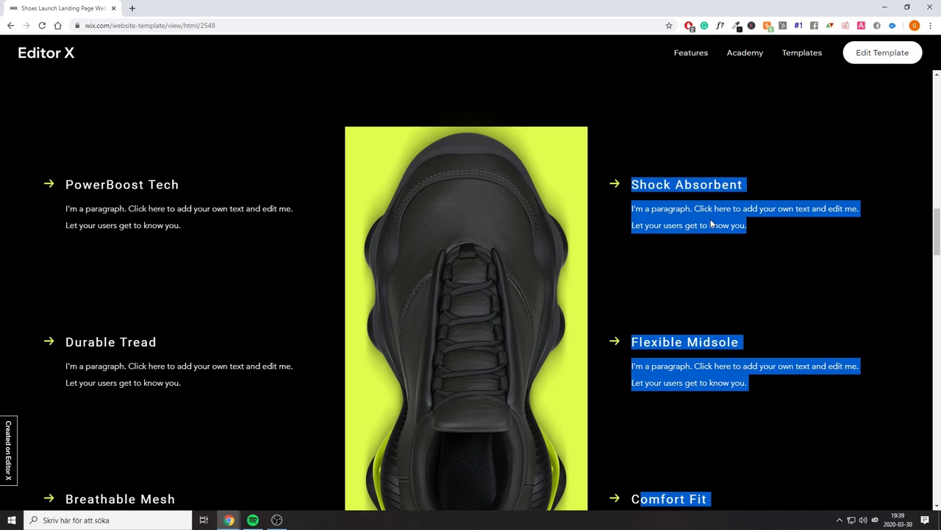
{"action": "left_click_drag", "start_coordinate": [710, 223], "coordinate": [721, 255]}
{"action": "scroll", "coordinate": [727, 279], "scroll_direction": "down", "scroll_amount": 10}
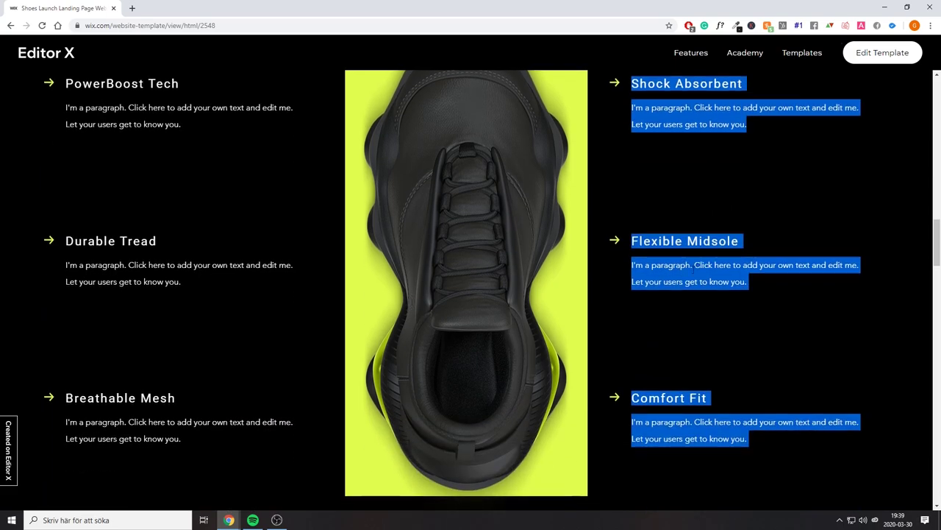
{"action": "scroll", "coordinate": [564, 282], "scroll_direction": "down", "scroll_amount": 10}
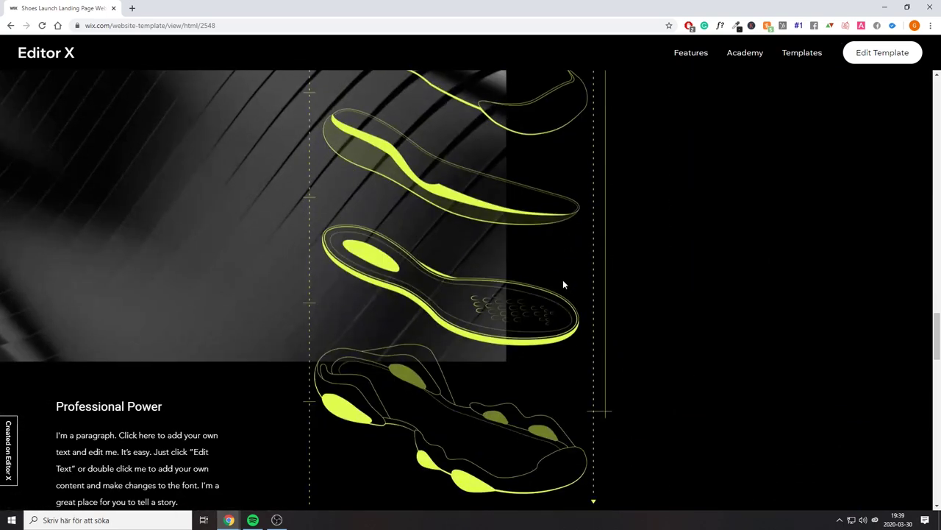
{"action": "scroll", "coordinate": [561, 283], "scroll_direction": "up", "scroll_amount": 2}
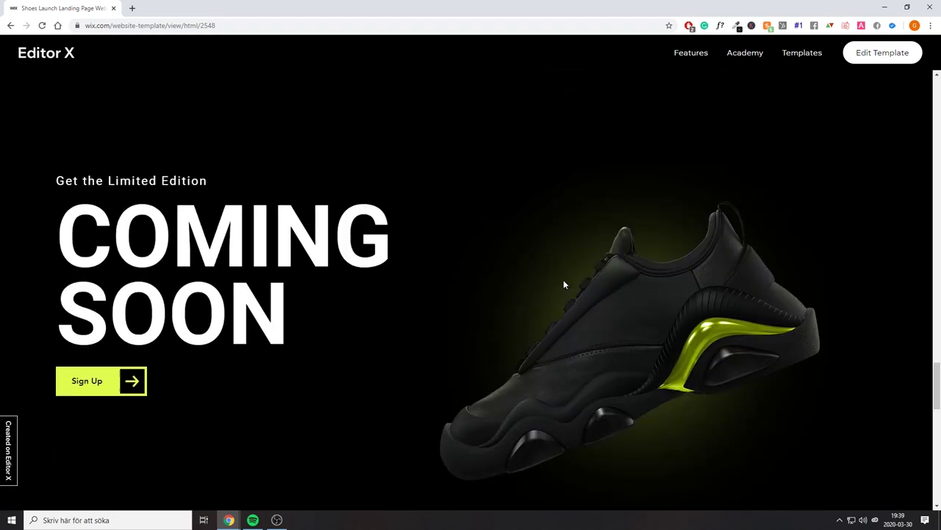
{"action": "scroll", "coordinate": [568, 287], "scroll_direction": "down", "scroll_amount": 6}
{"action": "scroll", "coordinate": [574, 294], "scroll_direction": "down", "scroll_amount": 2}
{"action": "scroll", "coordinate": [571, 292], "scroll_direction": "up", "scroll_amount": 2}
{"action": "scroll", "coordinate": [558, 279], "scroll_direction": "down", "scroll_amount": 2}
{"action": "scroll", "coordinate": [533, 263], "scroll_direction": "down", "scroll_amount": 4}
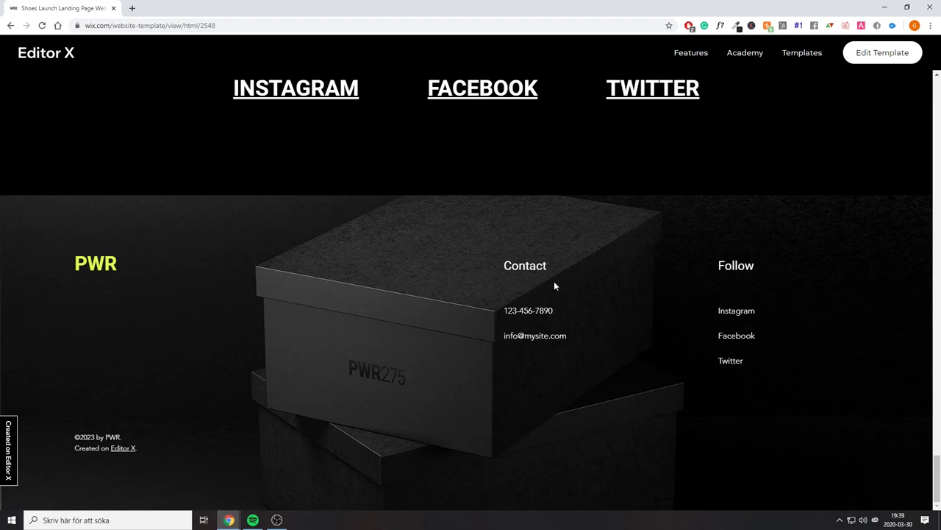
{"action": "key", "text": "Home"}
{"action": "scroll", "coordinate": [592, 286], "scroll_direction": "down", "scroll_amount": 8}
{"action": "scroll", "coordinate": [863, 319], "scroll_direction": "up", "scroll_amount": 2}
{"action": "scroll", "coordinate": [863, 318], "scroll_direction": "up", "scroll_amount": 15}
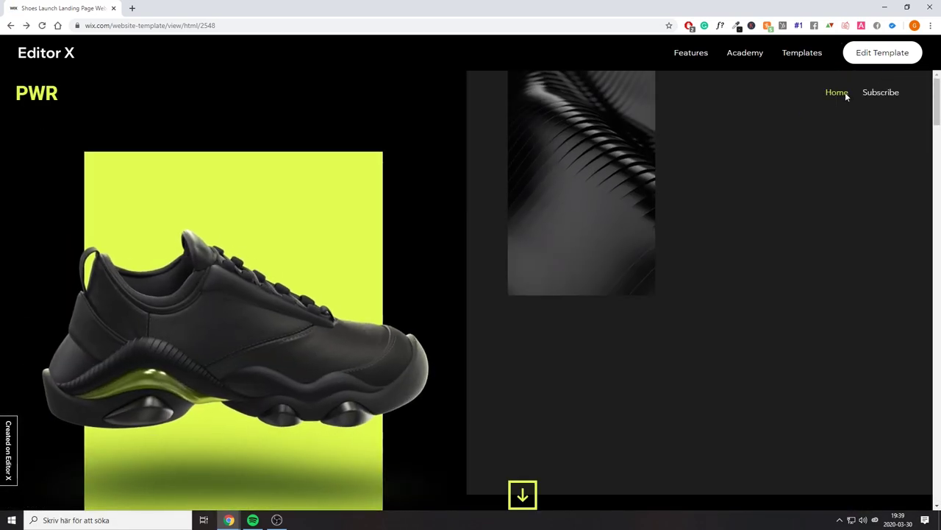
- Load the PWR shoes template into the editor and scroll through its PWR275 Home page
{"action": "left_click", "coordinate": [876, 56]}
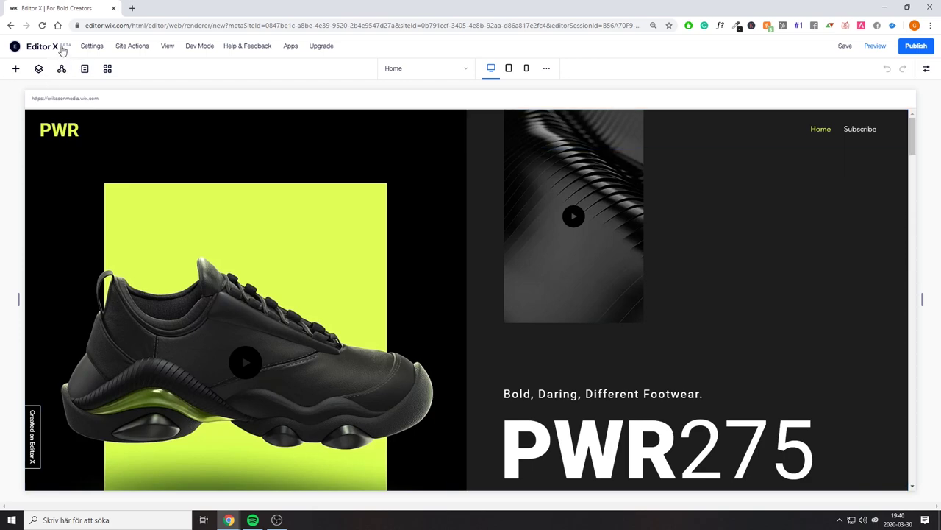
{"action": "scroll", "coordinate": [239, 323], "scroll_direction": "down", "scroll_amount": 1}
{"action": "scroll", "coordinate": [220, 265], "scroll_direction": "up", "scroll_amount": 1}
{"action": "scroll", "coordinate": [368, 220], "scroll_direction": "down", "scroll_amount": 3}
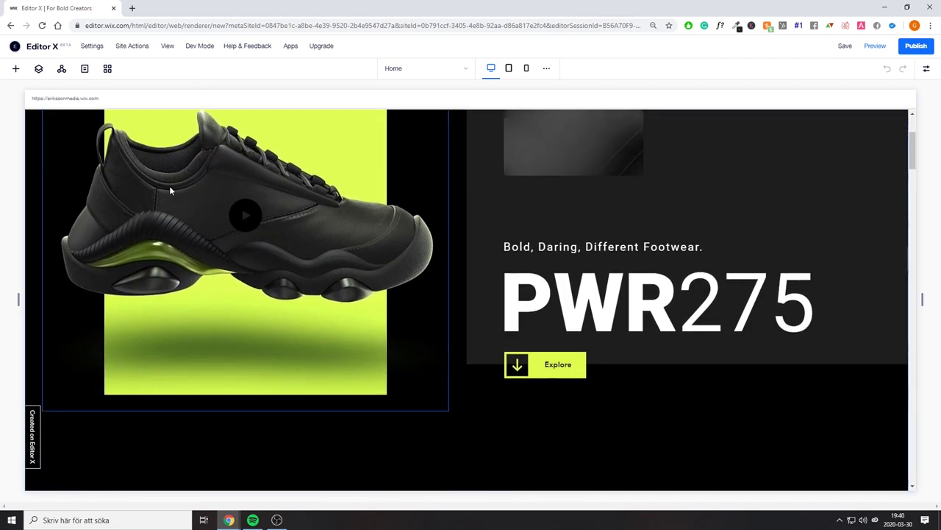
{"action": "scroll", "coordinate": [170, 190], "scroll_direction": "up", "scroll_amount": 3}
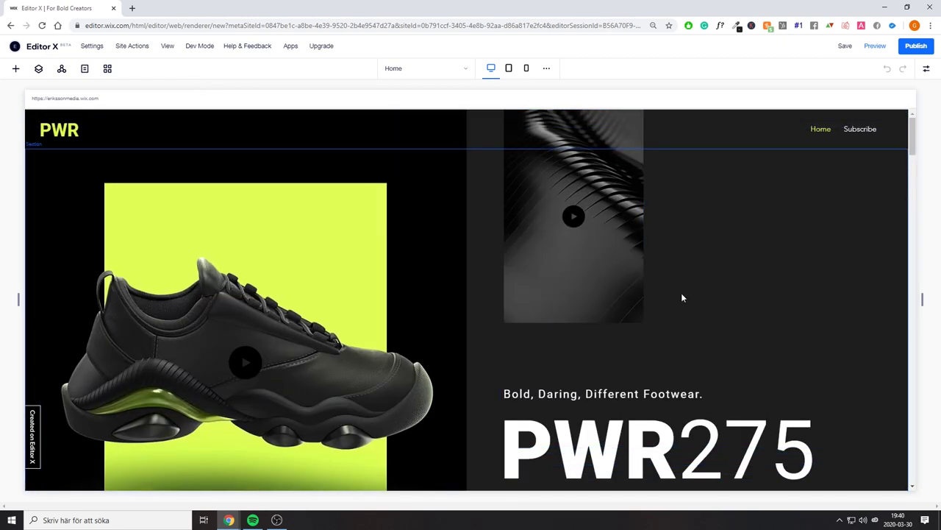
{"action": "scroll", "coordinate": [657, 341], "scroll_direction": "down", "scroll_amount": 2}
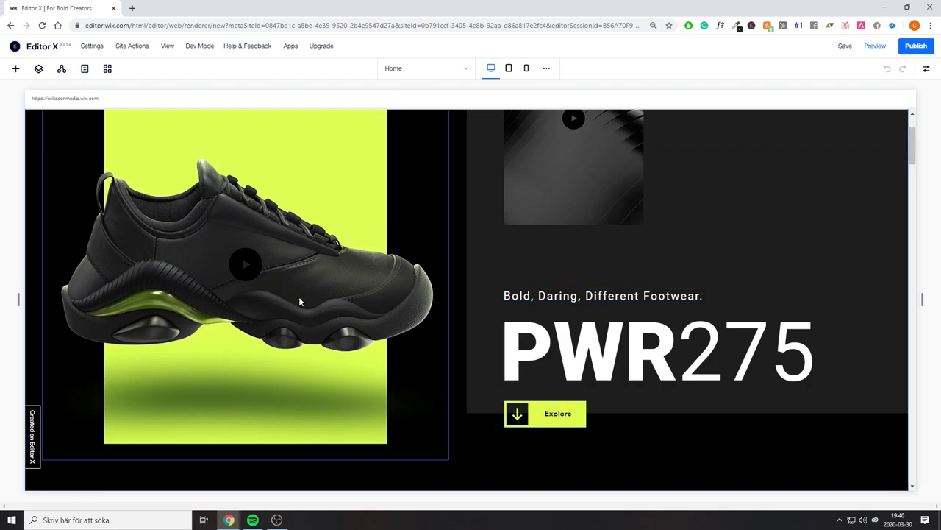
{"action": "left_click", "coordinate": [15, 69]}
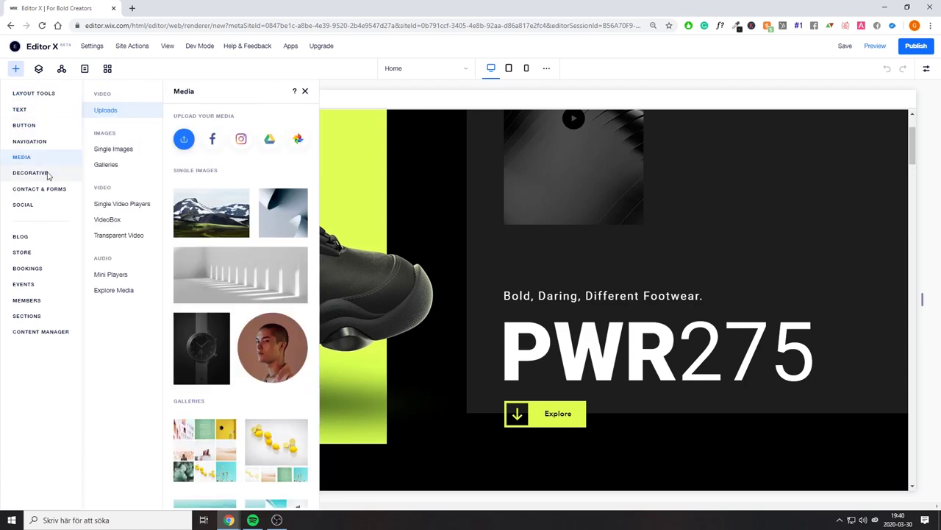
{"action": "left_click", "coordinate": [15, 70]}
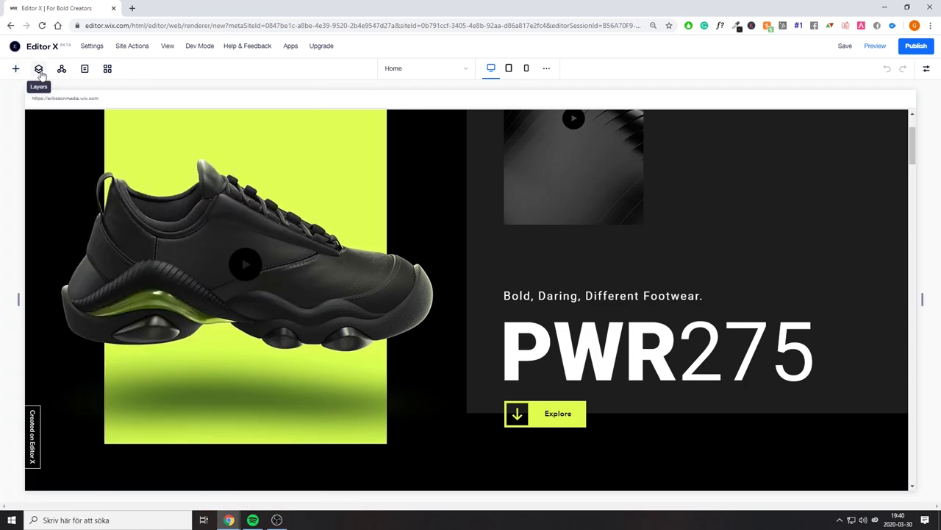
- Open the Layers panel and expand the Container to select its Basic Shape
{"action": "left_click", "coordinate": [40, 73]}
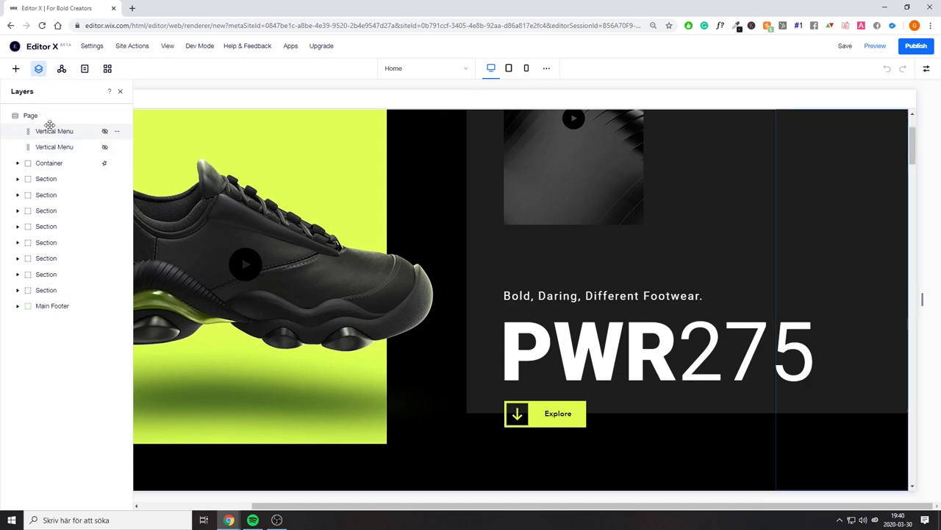
{"action": "scroll", "coordinate": [357, 190], "scroll_direction": "down", "scroll_amount": 10}
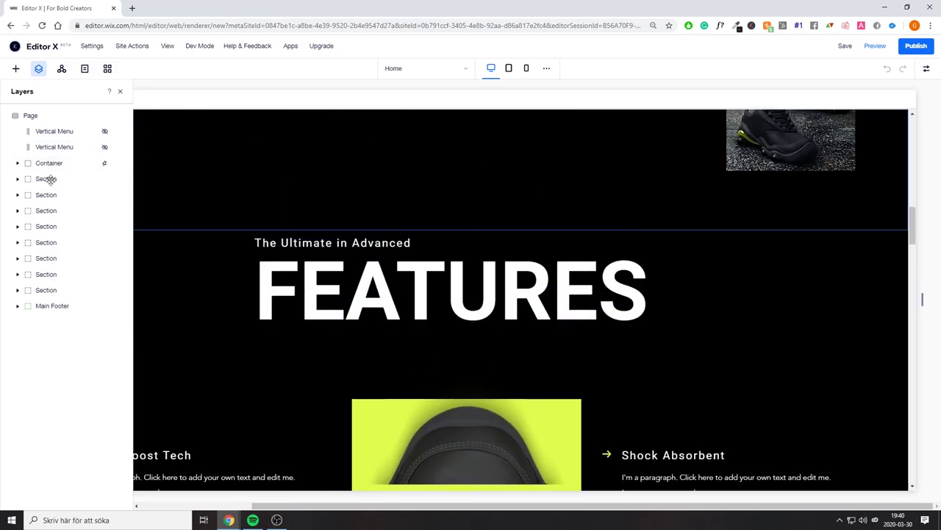
{"action": "left_click", "coordinate": [18, 163]}
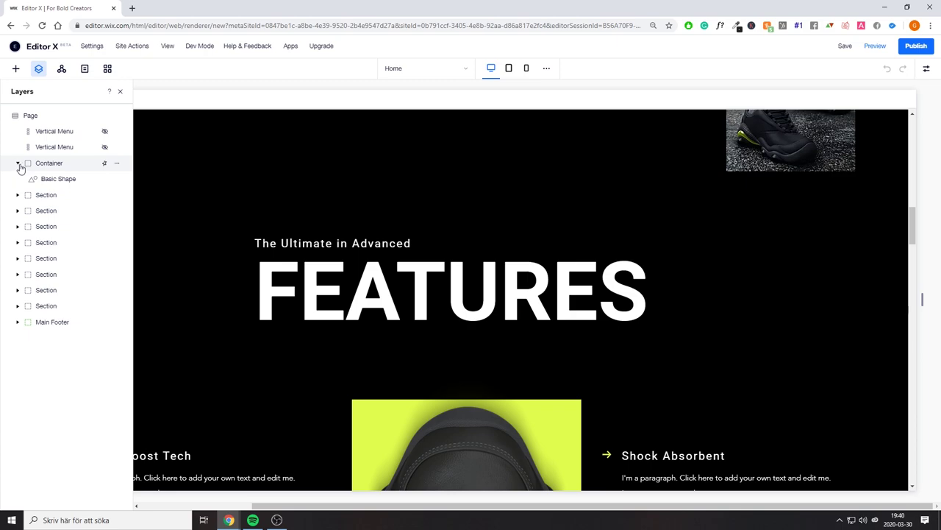
{"action": "left_click", "coordinate": [245, 172]}
{"action": "scroll", "coordinate": [304, 182], "scroll_direction": "down", "scroll_amount": 4}
- Expand the first Section, select its Menu and PWR rows, then collapse the Container
{"action": "left_click", "coordinate": [18, 196]}
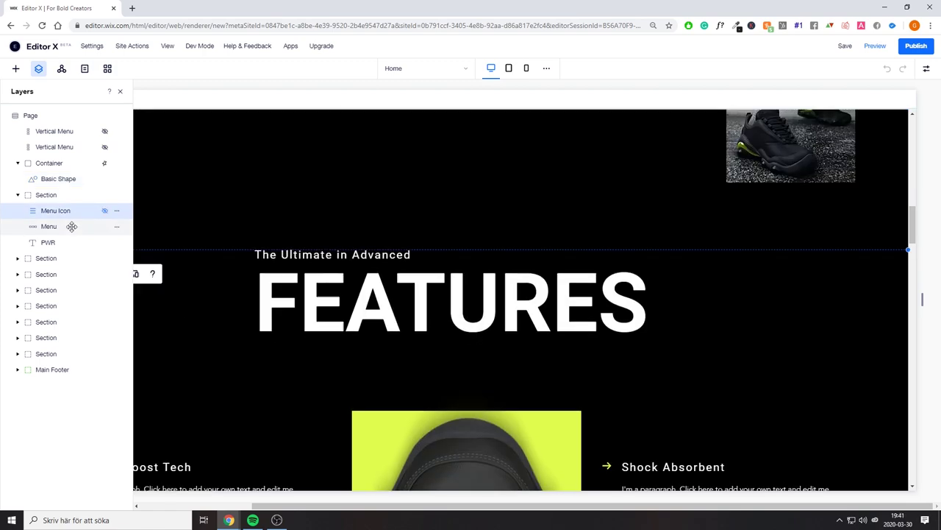
{"action": "left_click", "coordinate": [73, 231]}
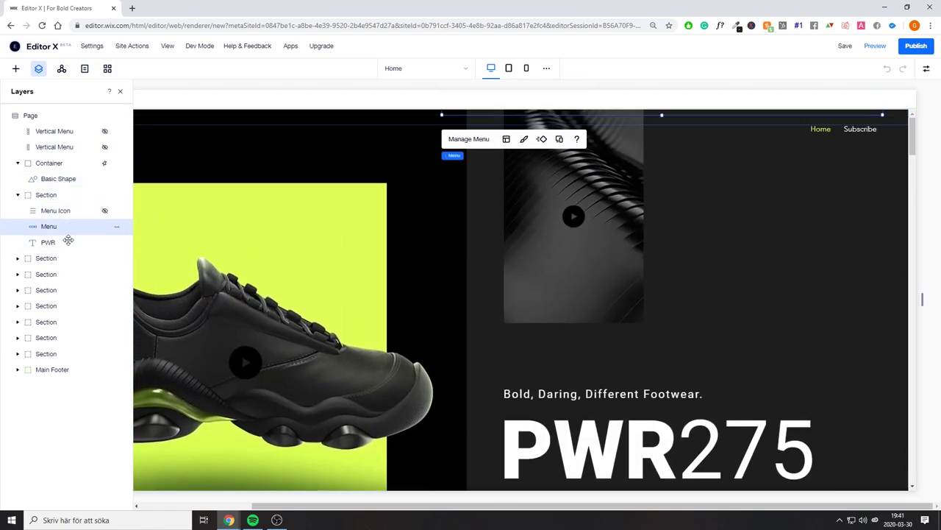
{"action": "left_click", "coordinate": [62, 246]}
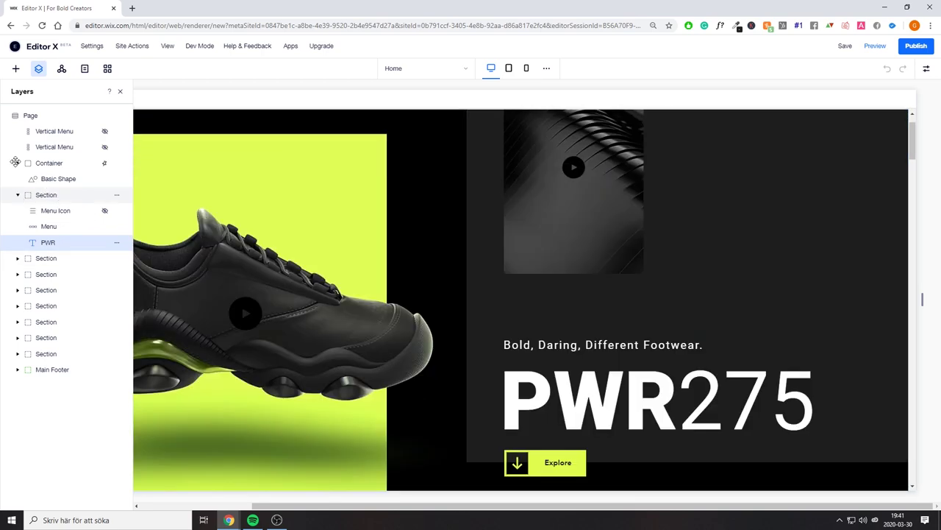
{"action": "left_click", "coordinate": [18, 163]}
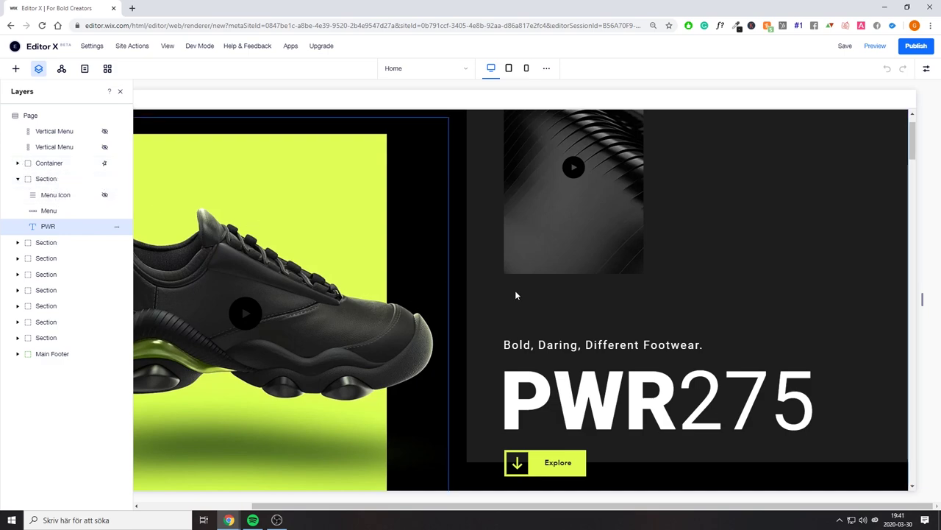
{"action": "scroll", "coordinate": [399, 287], "scroll_direction": "down", "scroll_amount": 1}
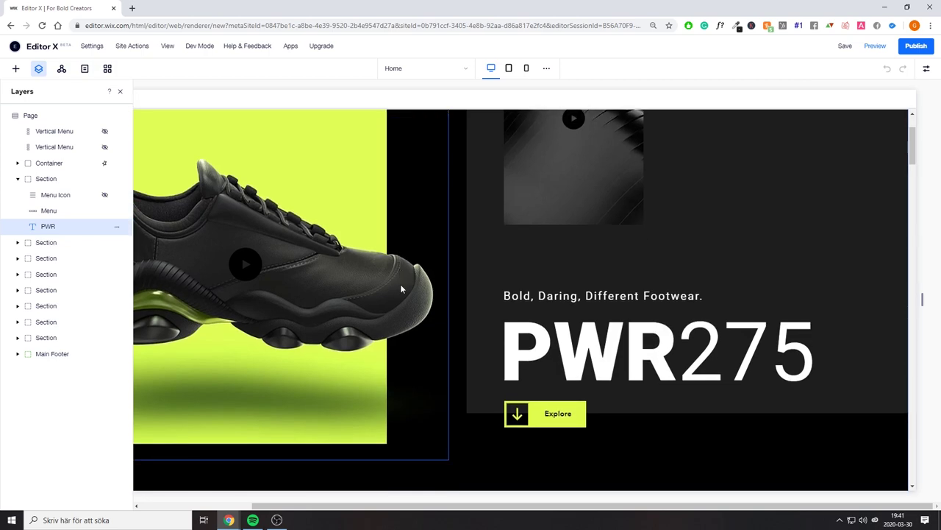
{"action": "scroll", "coordinate": [400, 284], "scroll_direction": "down", "scroll_amount": 5}
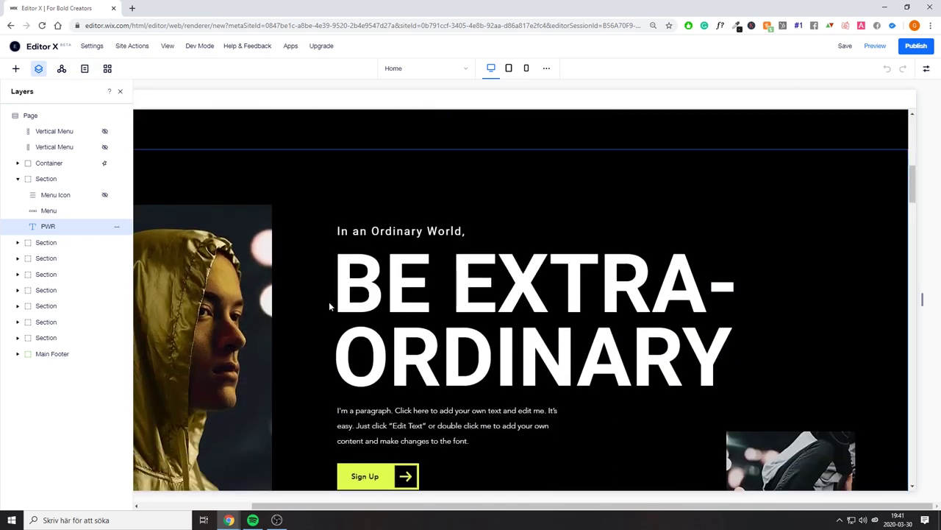
- Show the site's masters and bring up the Main Header and Main Footer
{"action": "scroll", "coordinate": [329, 305], "scroll_direction": "up", "scroll_amount": 5}
{"action": "left_click", "coordinate": [62, 69]}
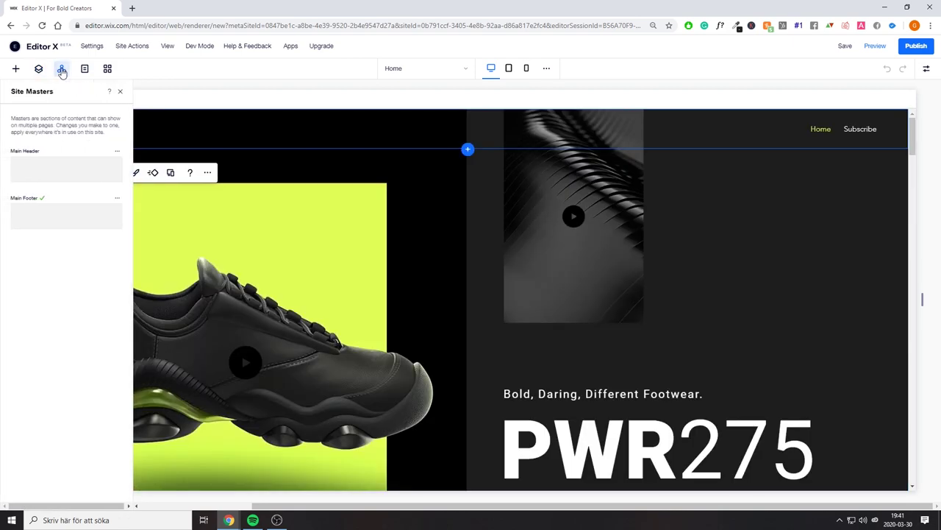
{"action": "mouse_move", "coordinate": [84, 173]}
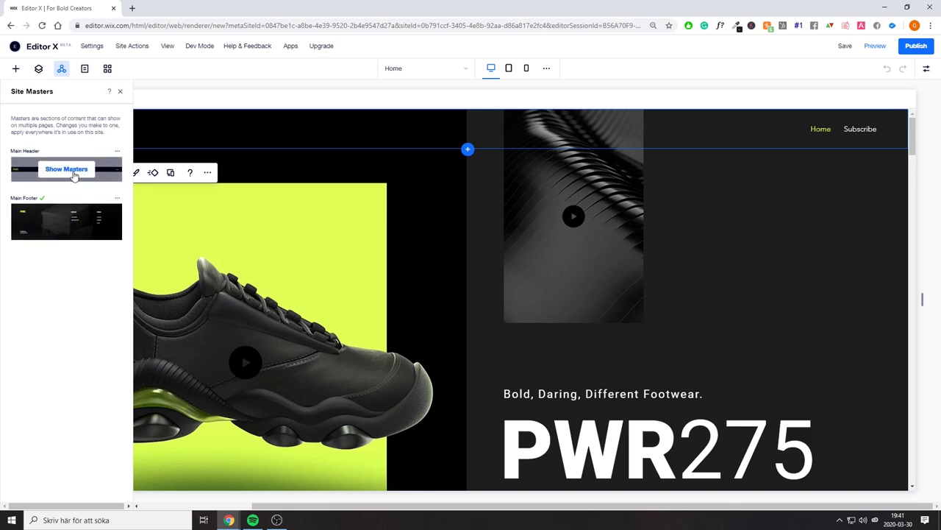
{"action": "left_click", "coordinate": [70, 171]}
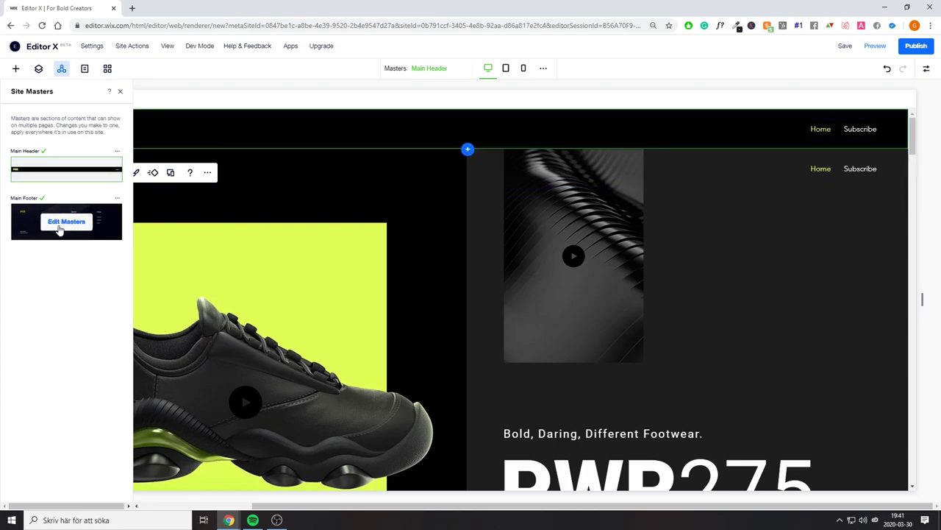
{"action": "left_click", "coordinate": [71, 229]}
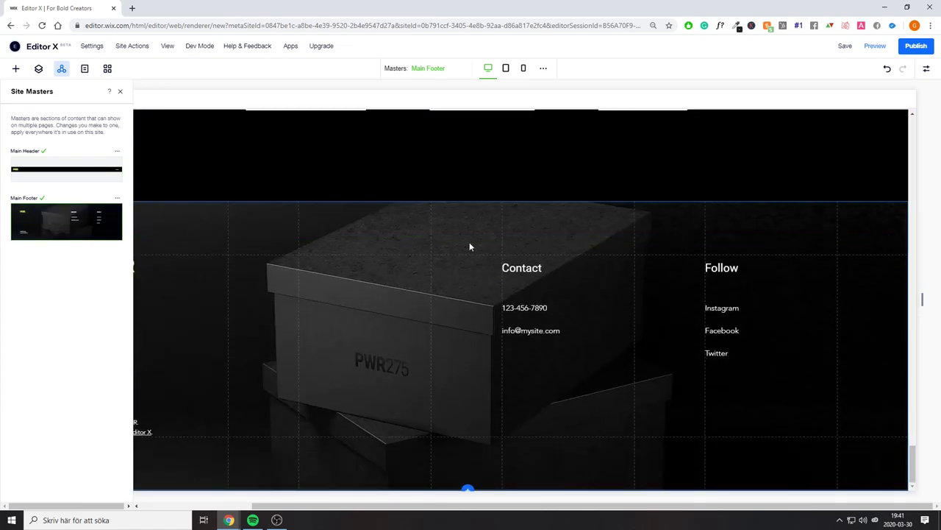
- Rename the footer's Contact heading to 'HELLO 123' and exit editing
{"action": "left_click", "coordinate": [529, 271]}
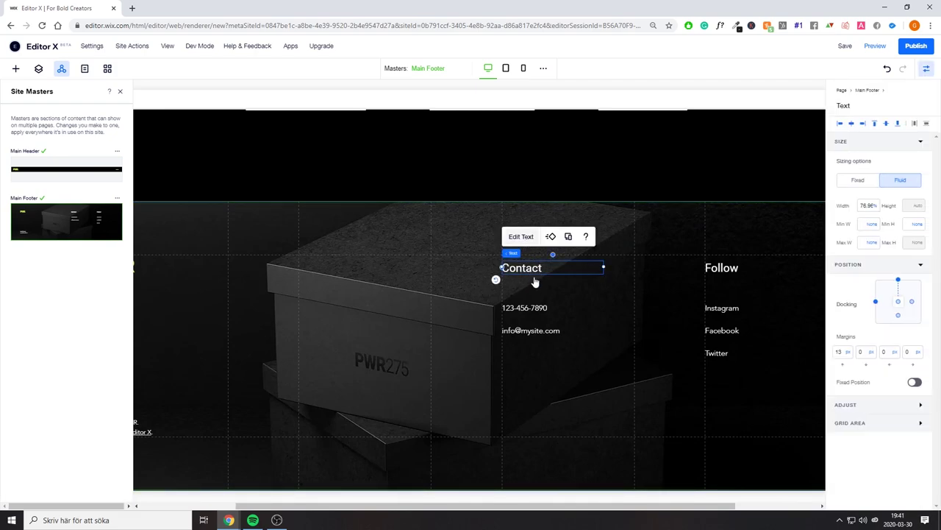
{"action": "double_click", "coordinate": [535, 282]}
{"action": "type", "text": "HELLO 123"}
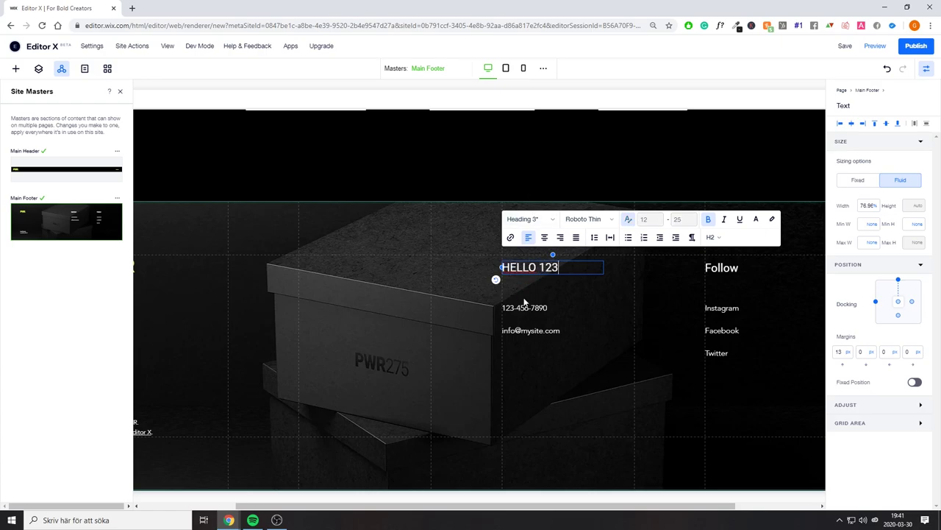
{"action": "left_click", "coordinate": [525, 301]}
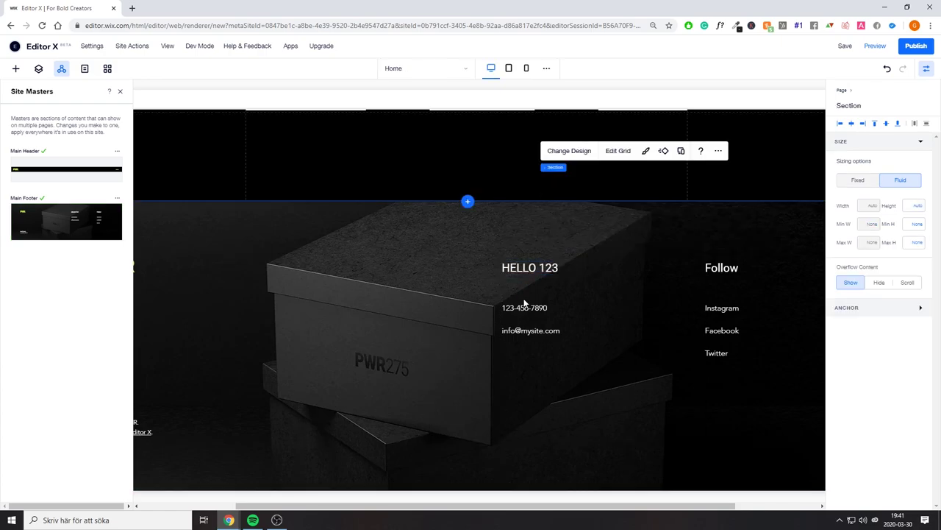
- Add a page under Main Pages in the Pages panel and name it 'Youtube'
{"action": "left_click", "coordinate": [84, 71]}
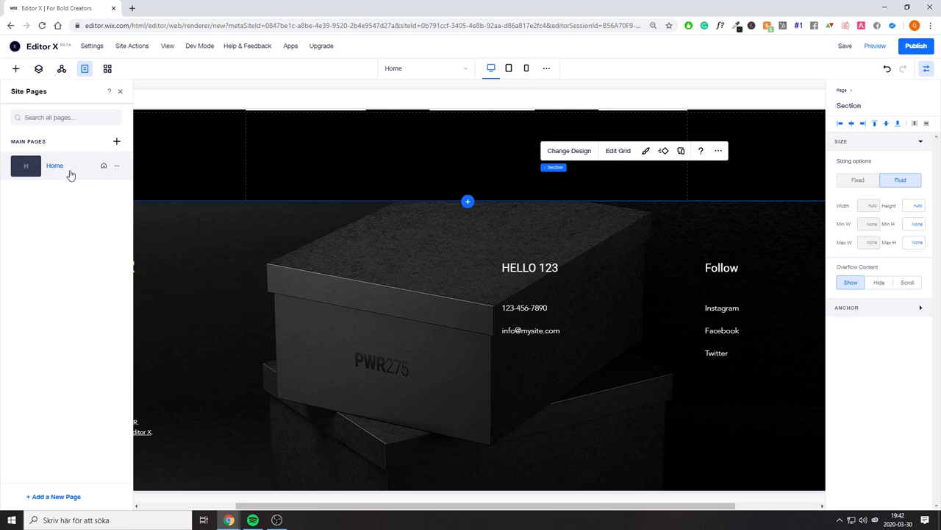
{"action": "left_click", "coordinate": [53, 496]}
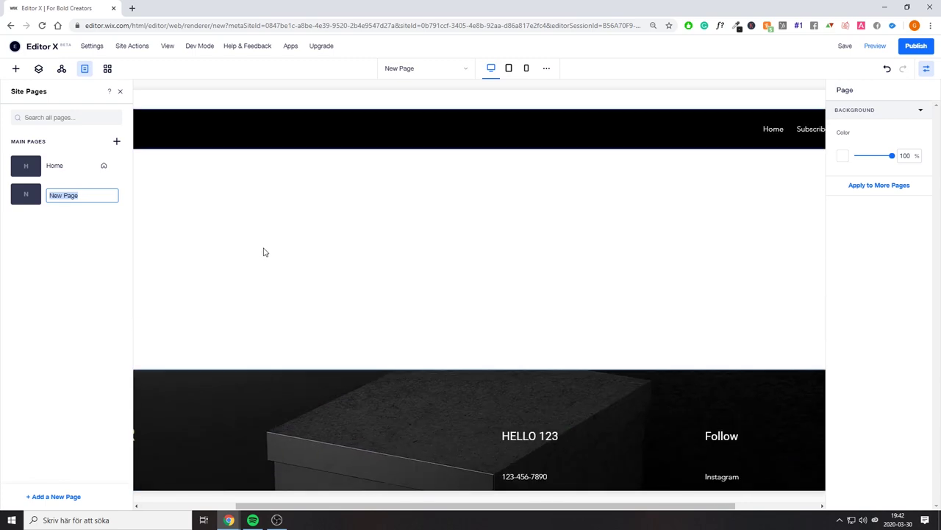
{"action": "key", "text": "BackSpace"}
{"action": "type", "text": "You"}
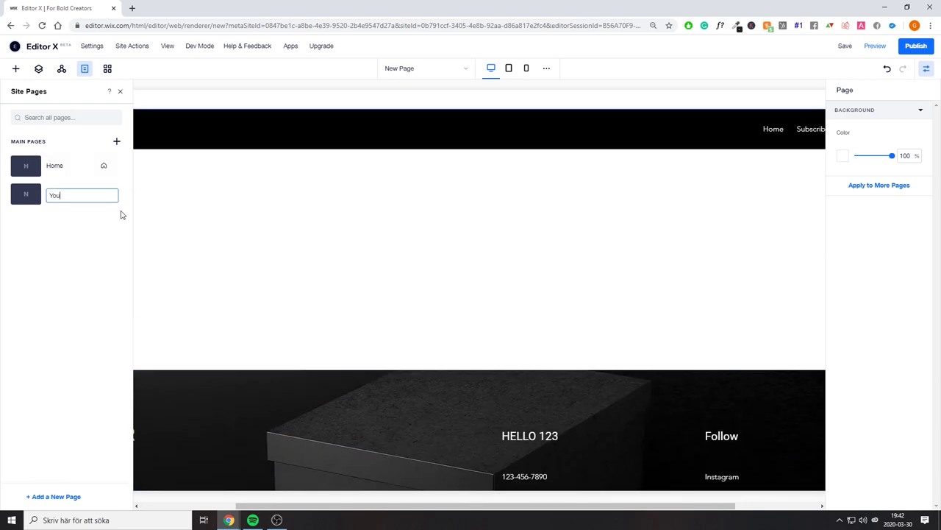
{"action": "key", "text": "Return"}
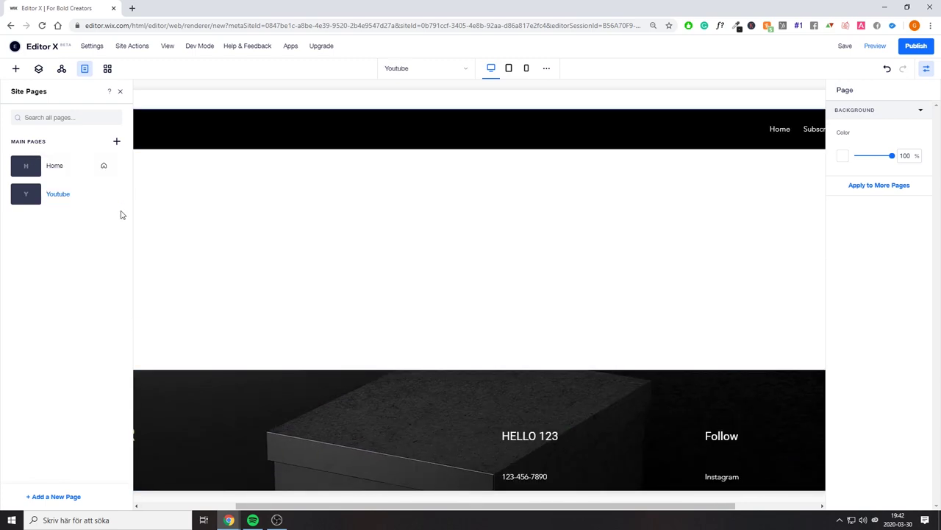
- Scroll through the App Market categories, then close the App Market panel
{"action": "left_click", "coordinate": [107, 69]}
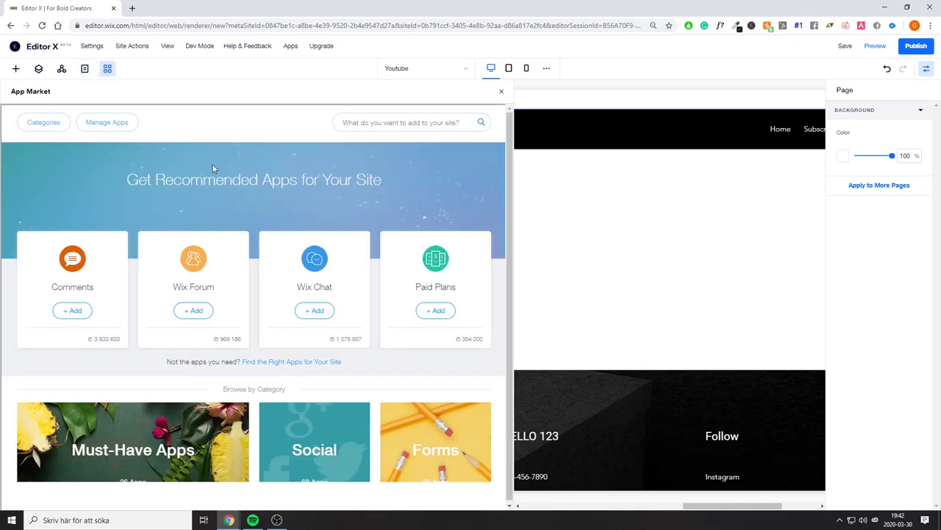
{"action": "scroll", "coordinate": [212, 169], "scroll_direction": "down", "scroll_amount": 9}
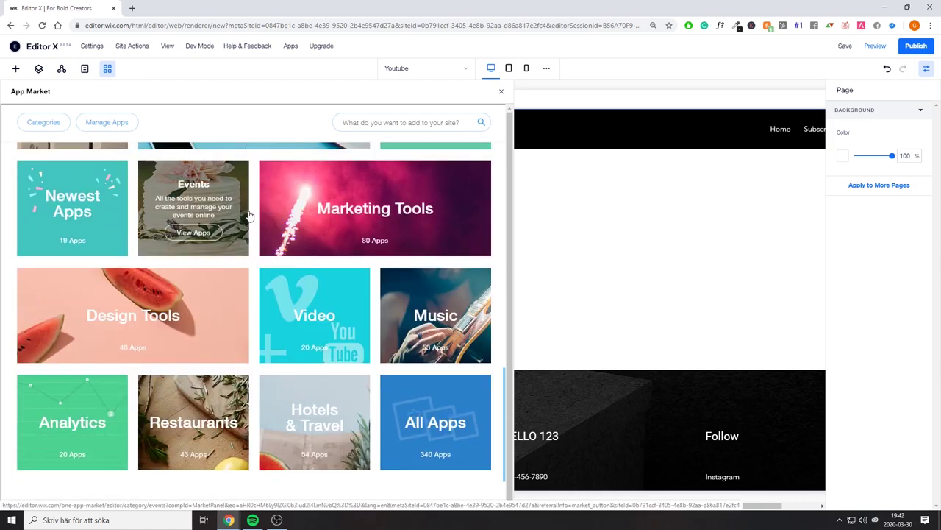
{"action": "scroll", "coordinate": [250, 215], "scroll_direction": "up", "scroll_amount": 9}
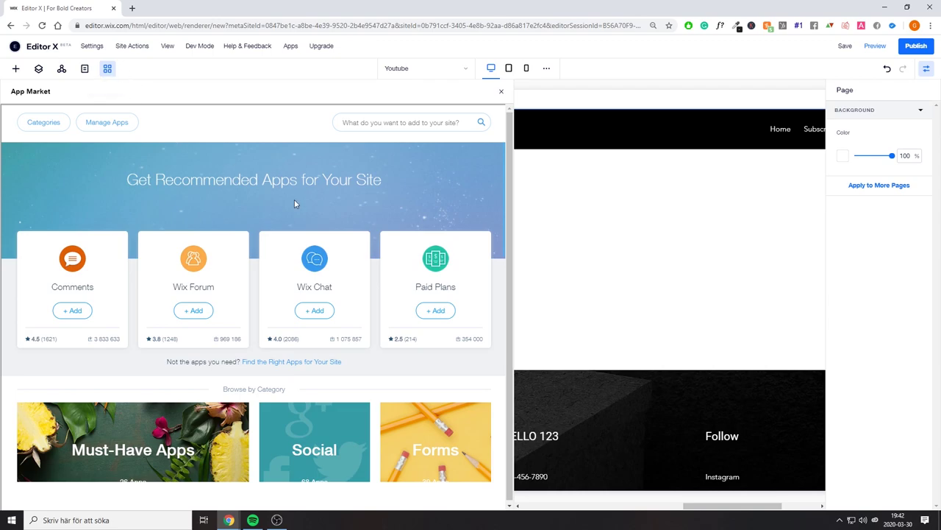
{"action": "scroll", "coordinate": [295, 221], "scroll_direction": "down", "scroll_amount": 4}
{"action": "scroll", "coordinate": [280, 229], "scroll_direction": "down", "scroll_amount": 5}
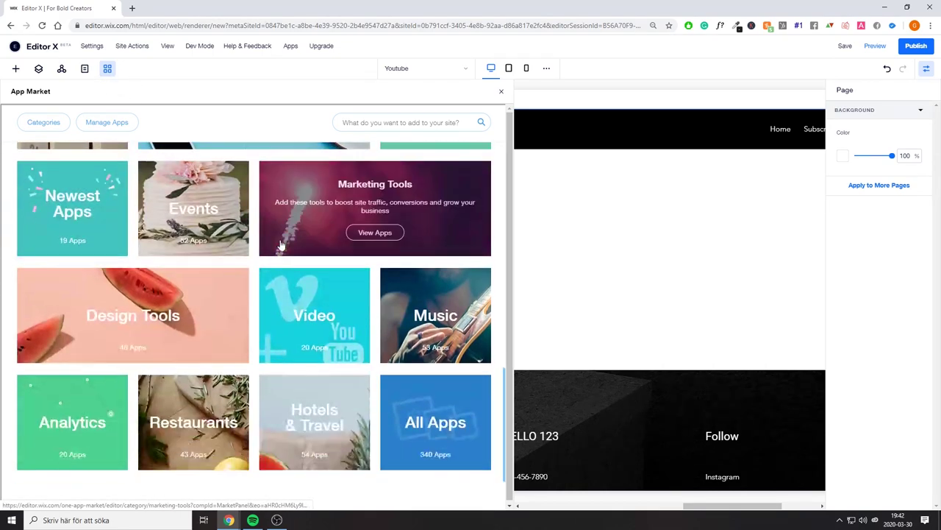
{"action": "scroll", "coordinate": [239, 215], "scroll_direction": "up", "scroll_amount": 4}
{"action": "scroll", "coordinate": [239, 215], "scroll_direction": "up", "scroll_amount": 4}
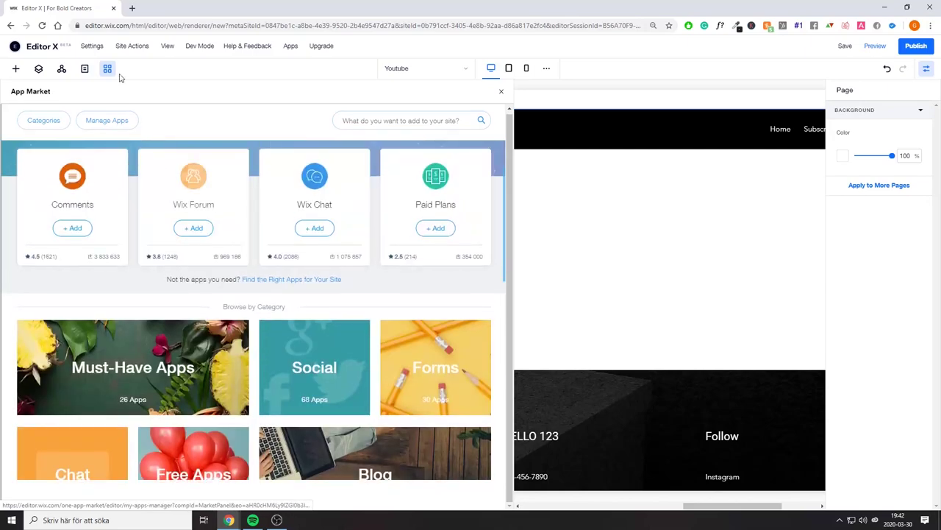
{"action": "left_click", "coordinate": [501, 93]}
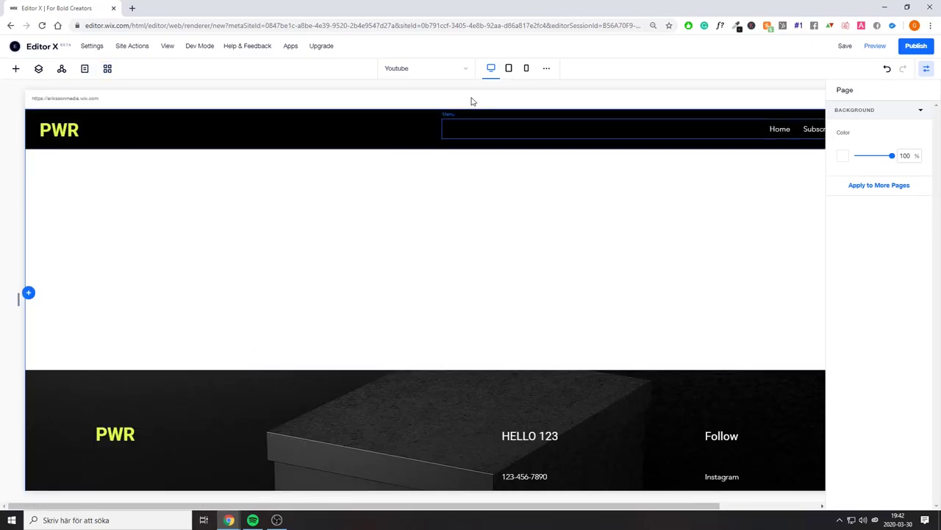
- Switch to the Home page and drag the canvas edge narrower and back to desktop width
{"action": "left_click", "coordinate": [432, 73]}
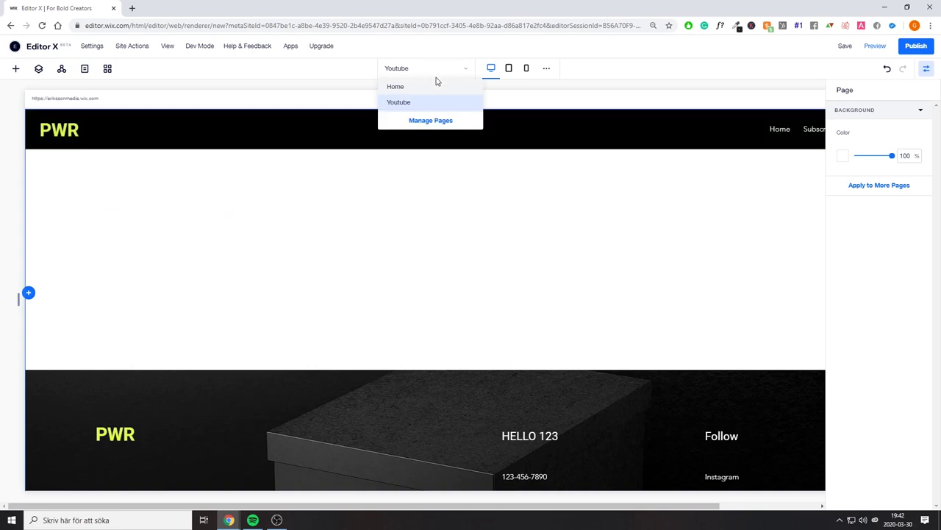
{"action": "left_click", "coordinate": [441, 87]}
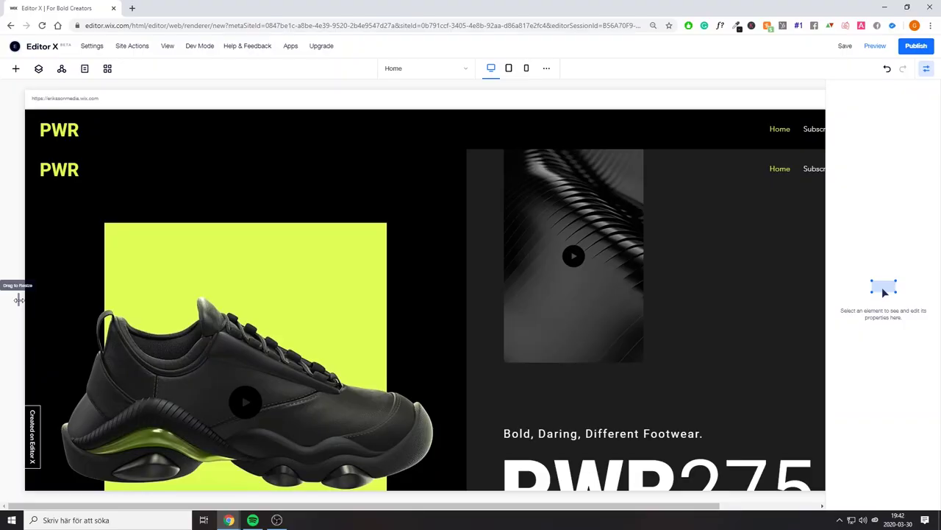
{"action": "left_click_drag", "start_coordinate": [19, 299], "coordinate": [331, 316]}
{"action": "left_click_drag", "start_coordinate": [237, 315], "coordinate": [99, 325]}
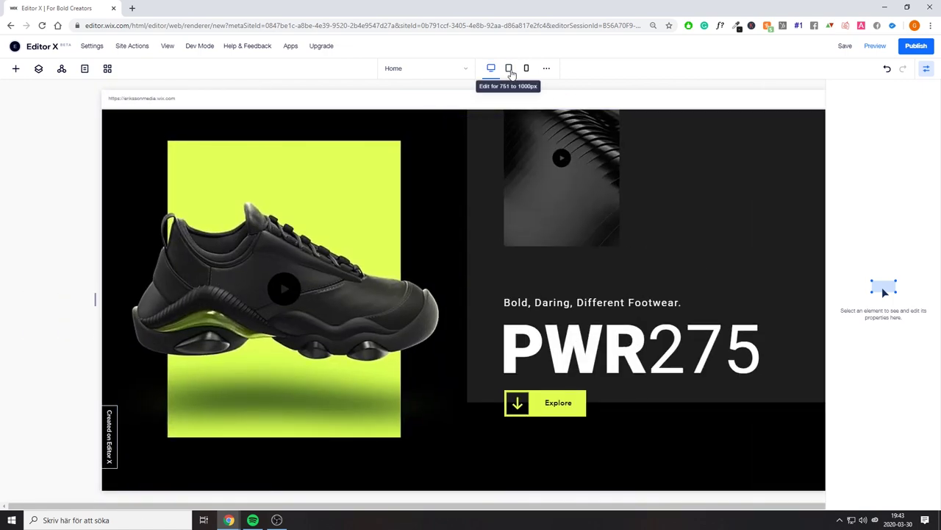
- Preview the Home page at the tablet and mobile breakpoints, then return to desktop
{"action": "left_click", "coordinate": [491, 69]}
{"action": "left_click", "coordinate": [507, 70]}
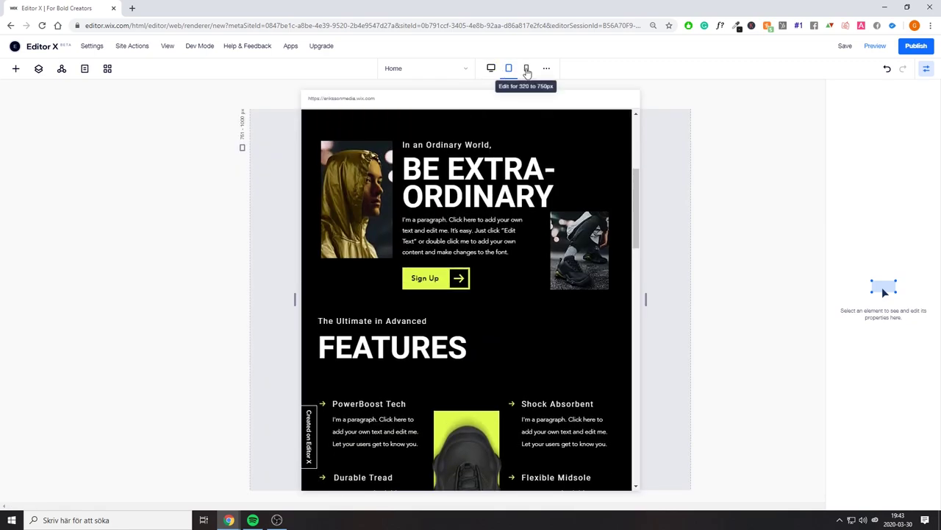
{"action": "left_click", "coordinate": [527, 70]}
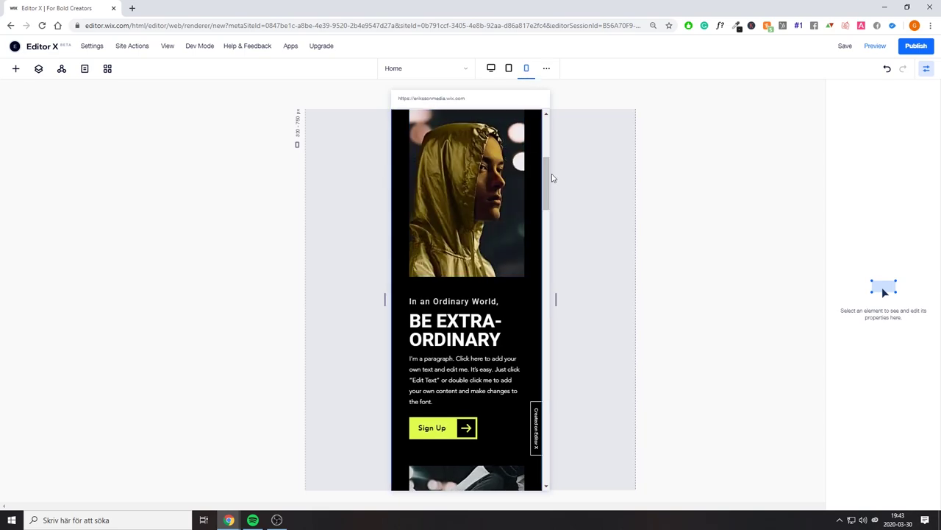
{"action": "scroll", "coordinate": [503, 239], "scroll_direction": "down", "scroll_amount": 7}
{"action": "scroll", "coordinate": [512, 193], "scroll_direction": "up", "scroll_amount": 7}
{"action": "scroll", "coordinate": [513, 193], "scroll_direction": "up", "scroll_amount": 5}
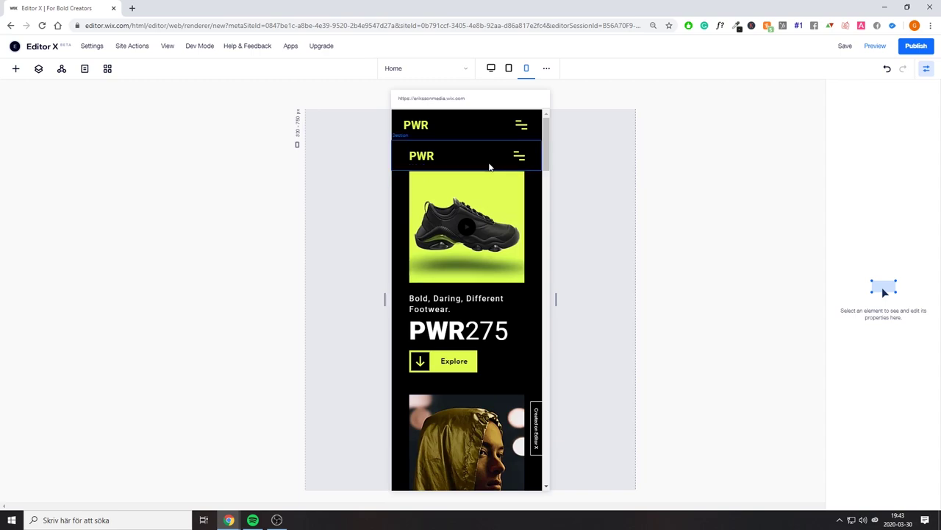
{"action": "left_click", "coordinate": [508, 69]}
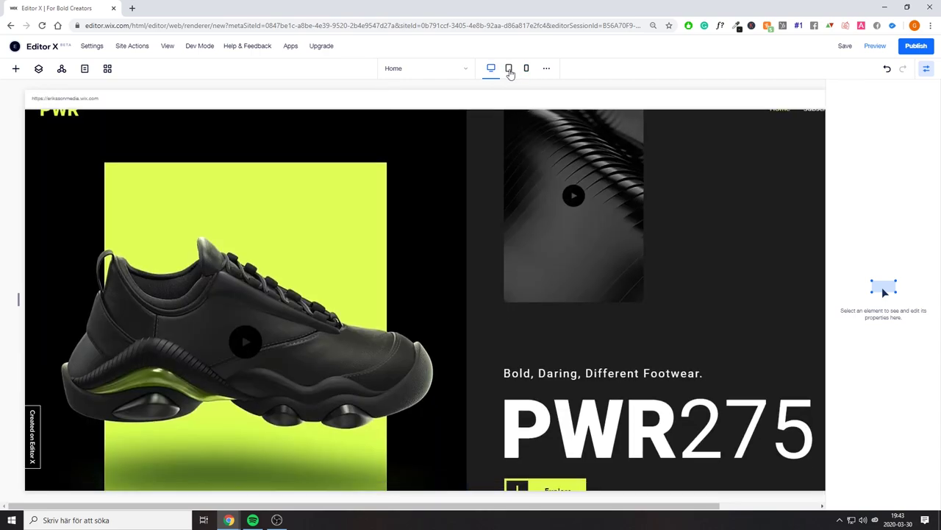
{"action": "left_click", "coordinate": [525, 69]}
{"action": "left_click", "coordinate": [491, 69]}
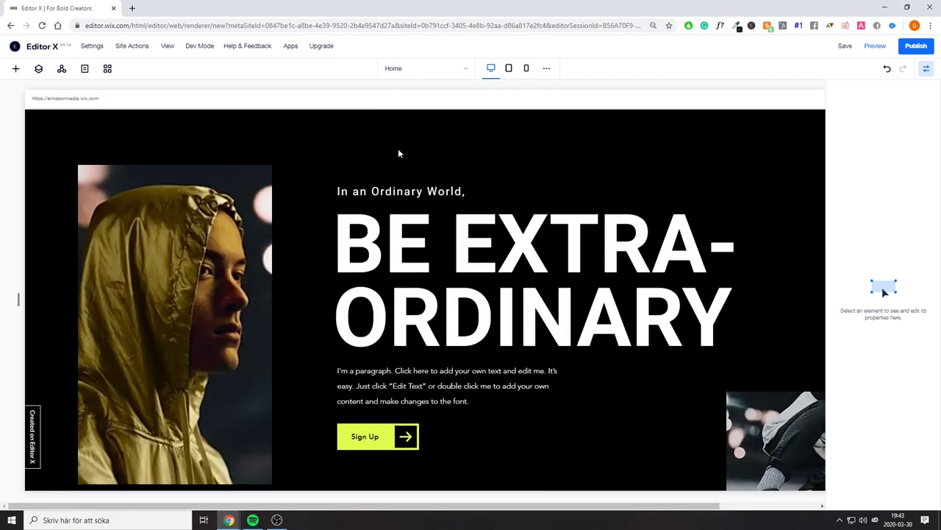
{"action": "left_click_drag", "start_coordinate": [18, 298], "coordinate": [63, 271]}
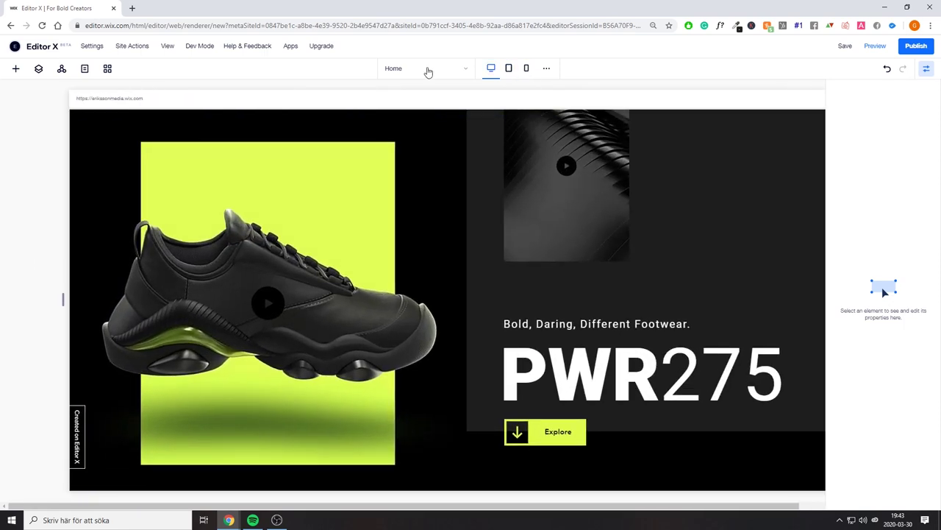
- On the Youtube page, apply a 1x3 grid to the empty section
{"action": "left_click", "coordinate": [427, 68]}
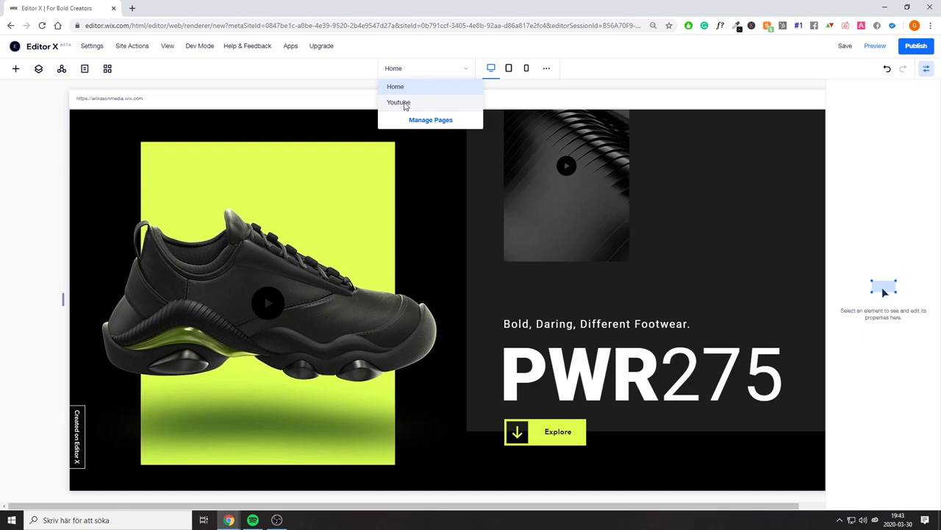
{"action": "left_click", "coordinate": [401, 103]}
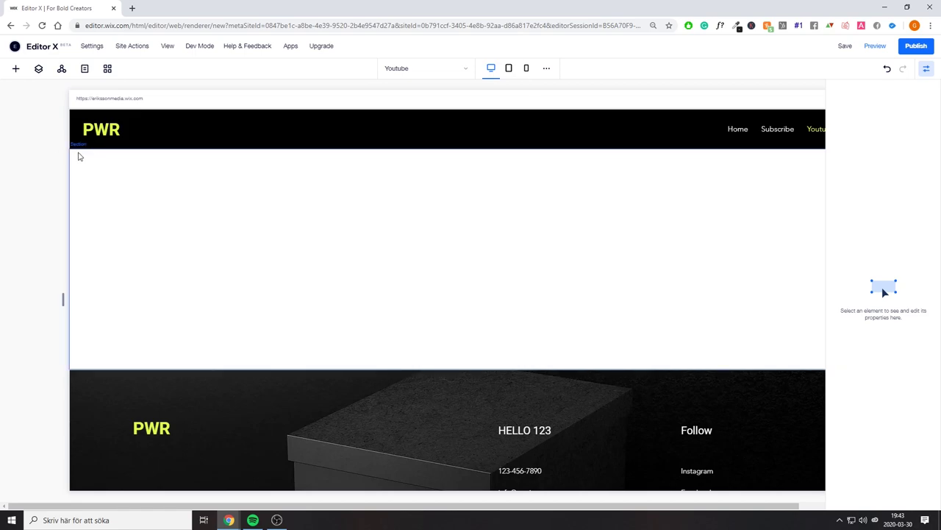
{"action": "left_click", "coordinate": [280, 249]}
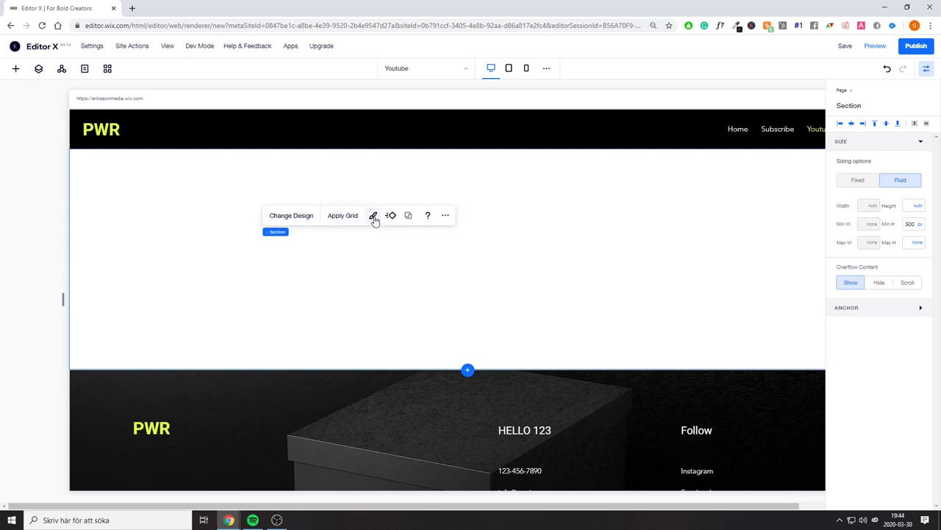
{"action": "left_click", "coordinate": [446, 216]}
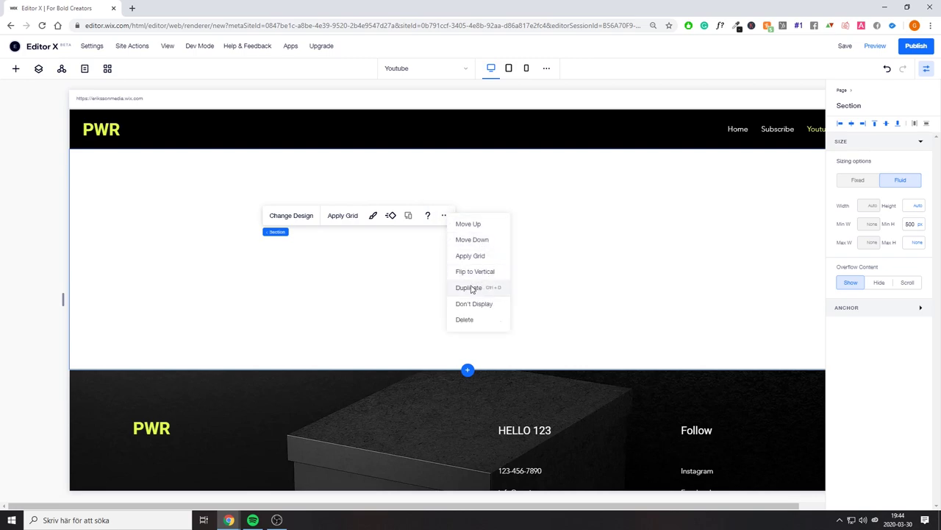
{"action": "left_click", "coordinate": [342, 216]}
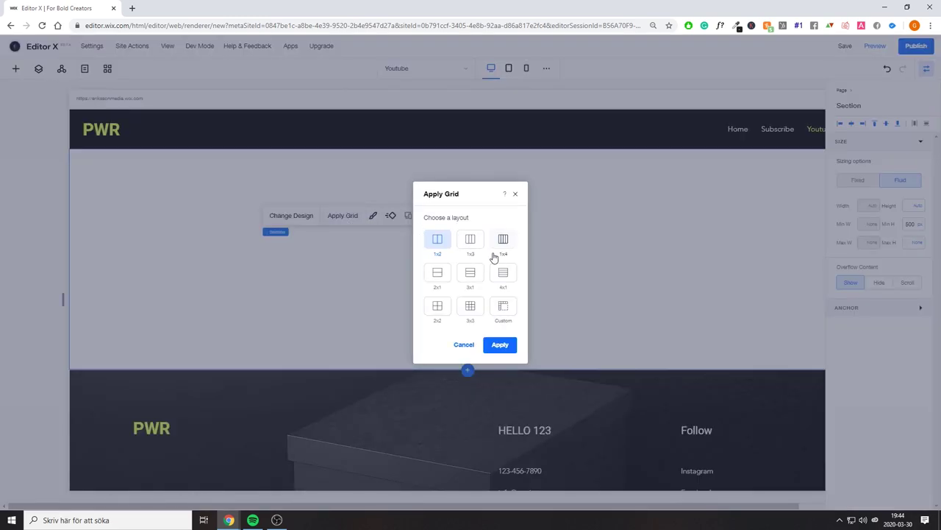
{"action": "left_click", "coordinate": [501, 345]}
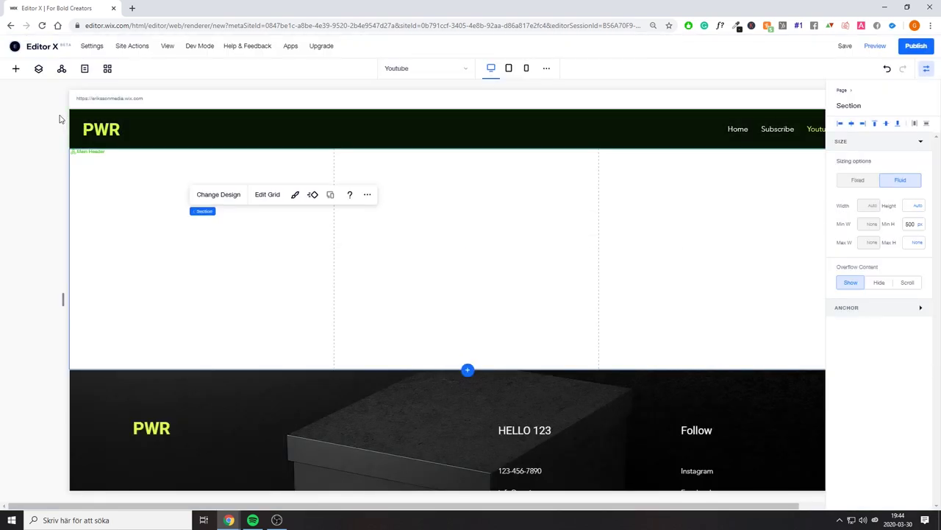
- Add a Start Now button to the section's left column
{"action": "left_click", "coordinate": [17, 70]}
{"action": "mouse_move", "coordinate": [42, 131]}
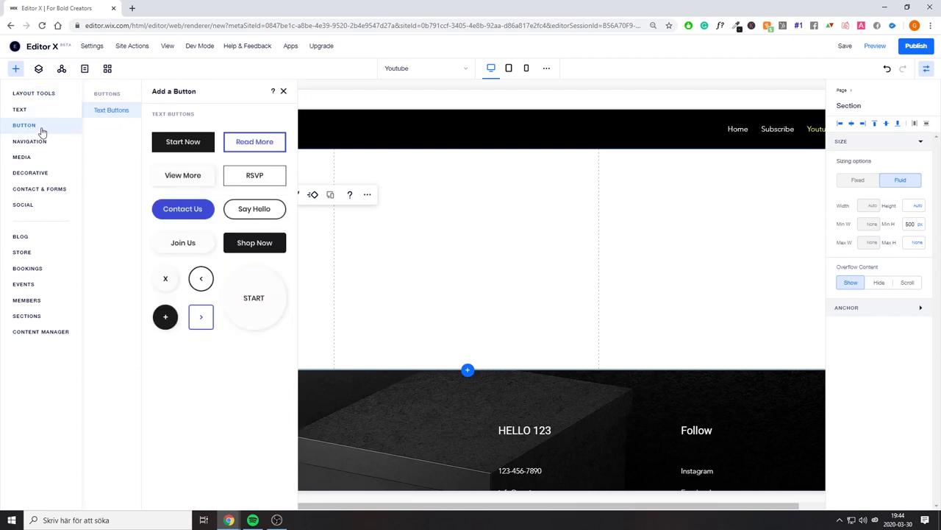
{"action": "left_click_drag", "start_coordinate": [189, 139], "coordinate": [176, 316]}
- Add the mountain photo to the middle column and resize and position it
{"action": "left_click", "coordinate": [16, 68]}
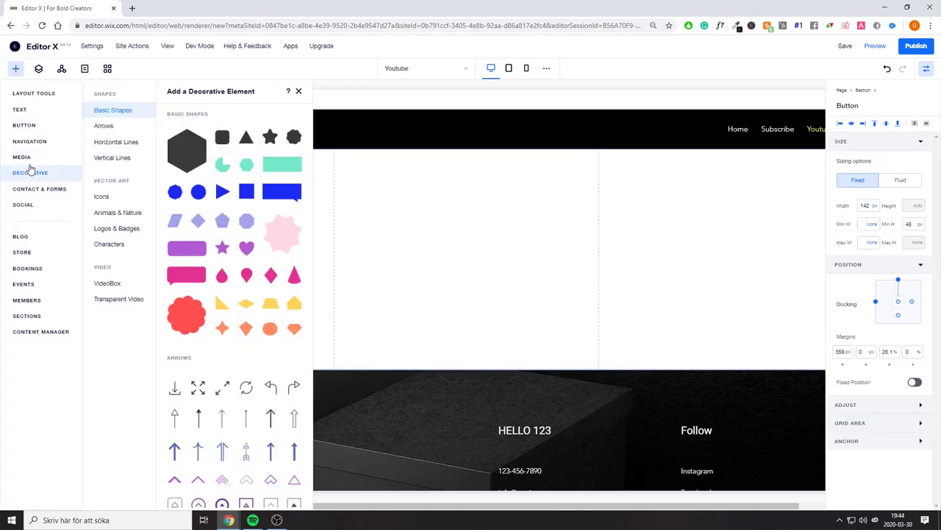
{"action": "mouse_move", "coordinate": [31, 168]}
{"action": "scroll", "coordinate": [248, 246], "scroll_direction": "down", "scroll_amount": 5}
{"action": "scroll", "coordinate": [242, 251], "scroll_direction": "up", "scroll_amount": 5}
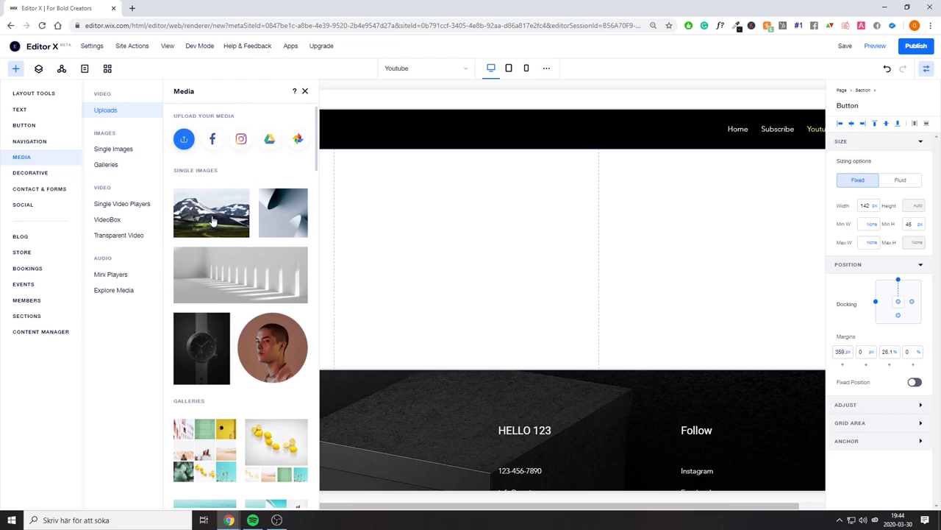
{"action": "left_click_drag", "start_coordinate": [274, 213], "coordinate": [443, 252]}
{"action": "left_click_drag", "start_coordinate": [333, 345], "coordinate": [339, 345]}
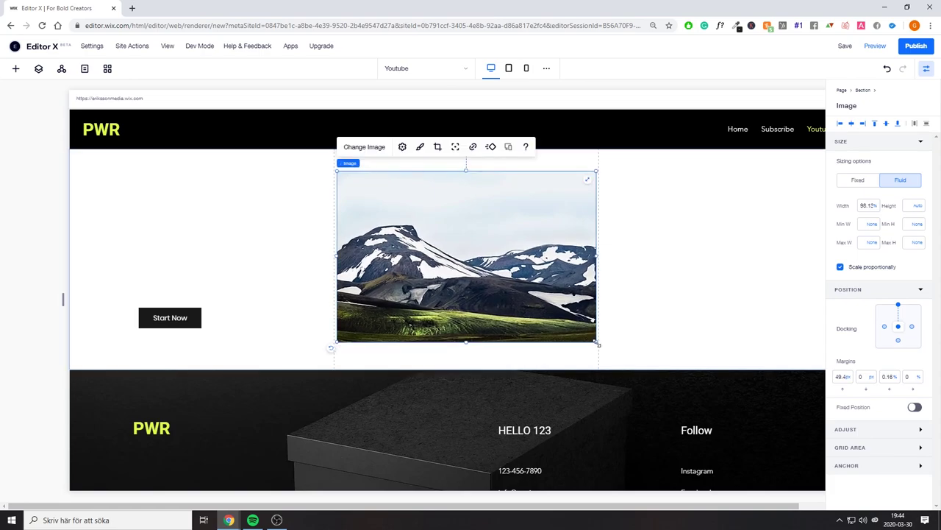
{"action": "left_click_drag", "start_coordinate": [561, 292], "coordinate": [538, 231]}
{"action": "left_click_drag", "start_coordinate": [545, 196], "coordinate": [548, 192]}
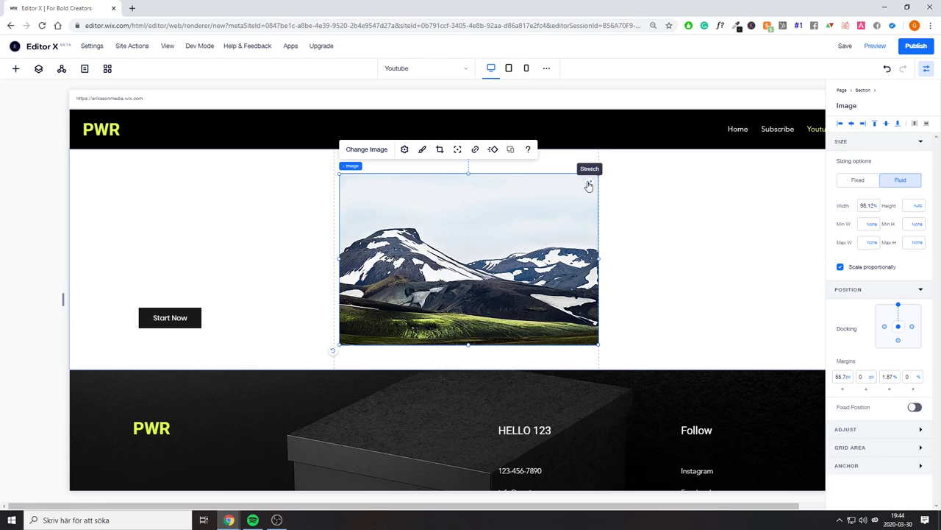
- Stretch the mountain image to fill its middle cell and check it at narrower canvas widths
{"action": "left_click", "coordinate": [589, 185]}
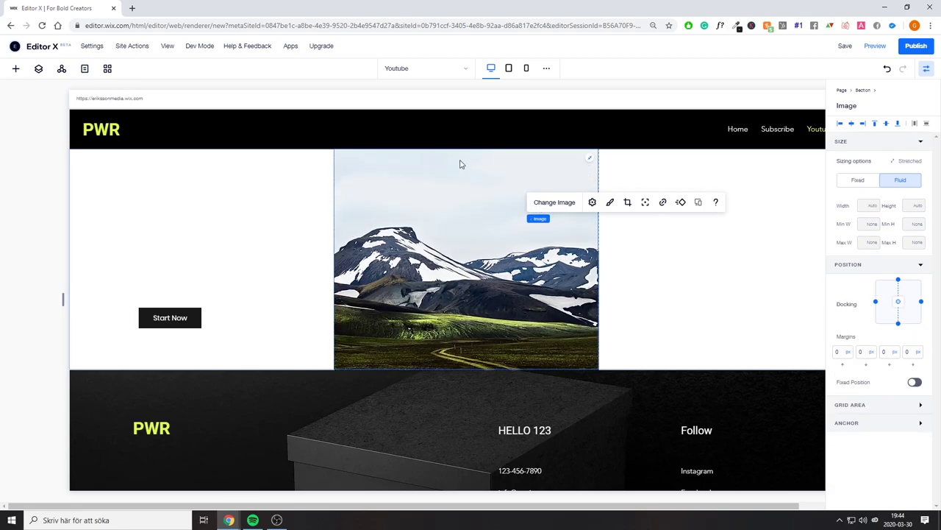
{"action": "left_click", "coordinate": [378, 230]}
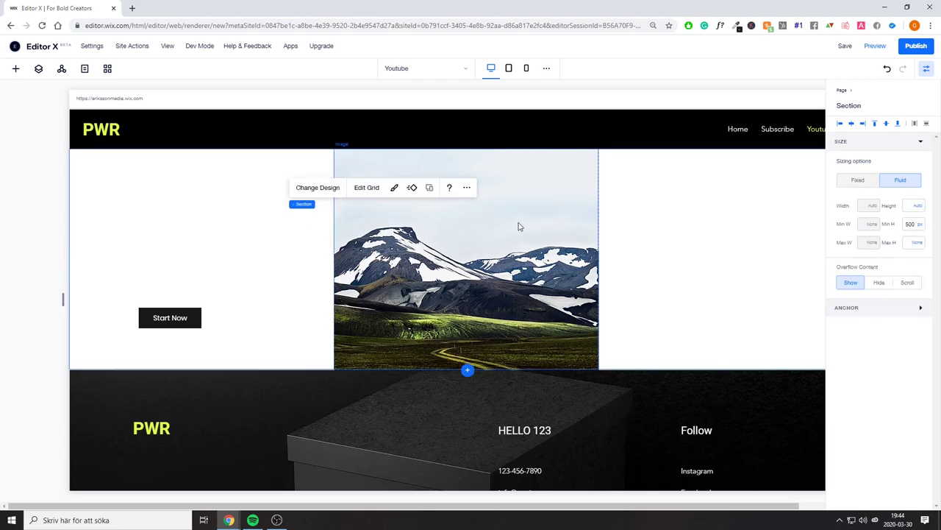
{"action": "left_click", "coordinate": [436, 304]}
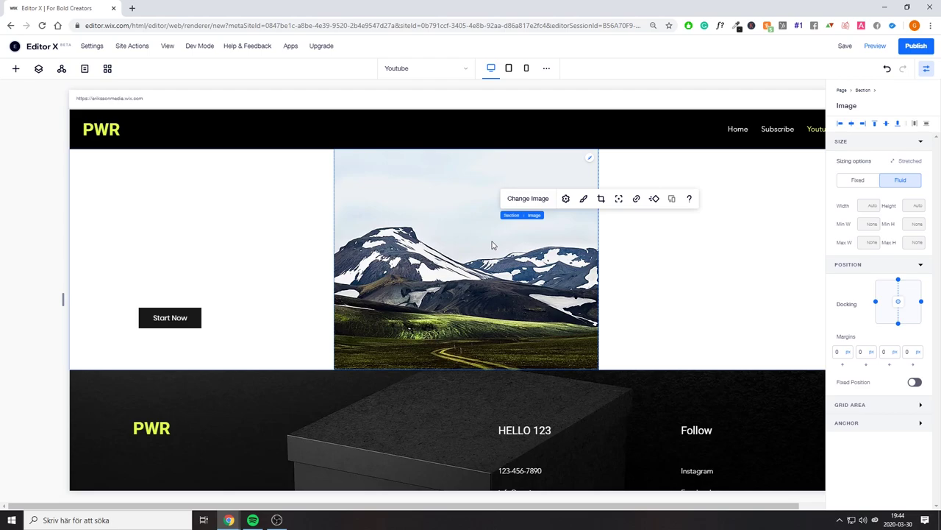
{"action": "left_click_drag", "start_coordinate": [63, 299], "coordinate": [126, 300]}
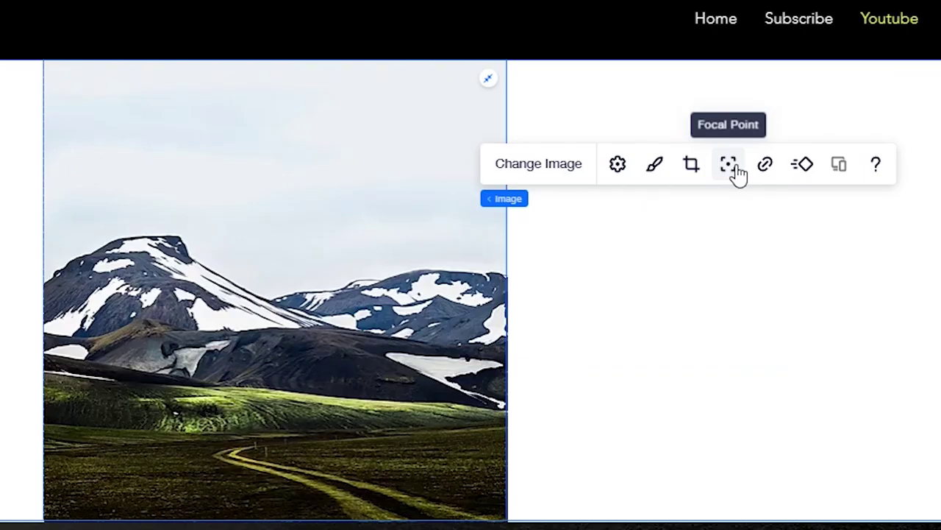
{"action": "left_click", "coordinate": [684, 198]}
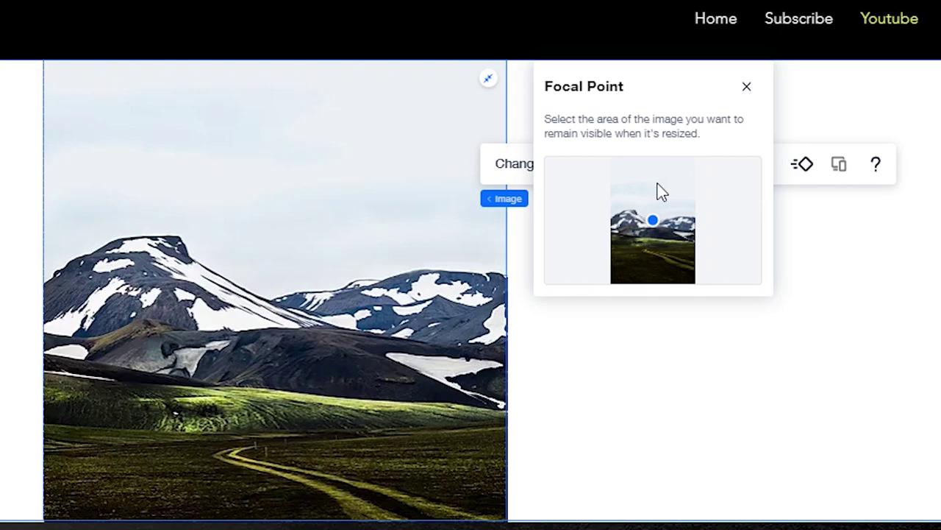
- Set the image's focal point on the peak, give it Reveal scroll behavior, and view at tablet width
{"action": "left_click", "coordinate": [630, 223]}
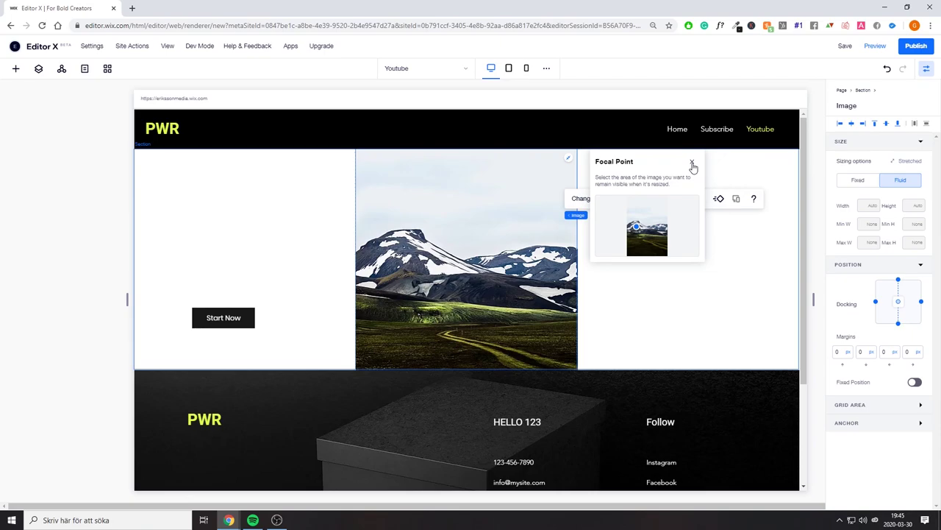
{"action": "left_click", "coordinate": [747, 86]}
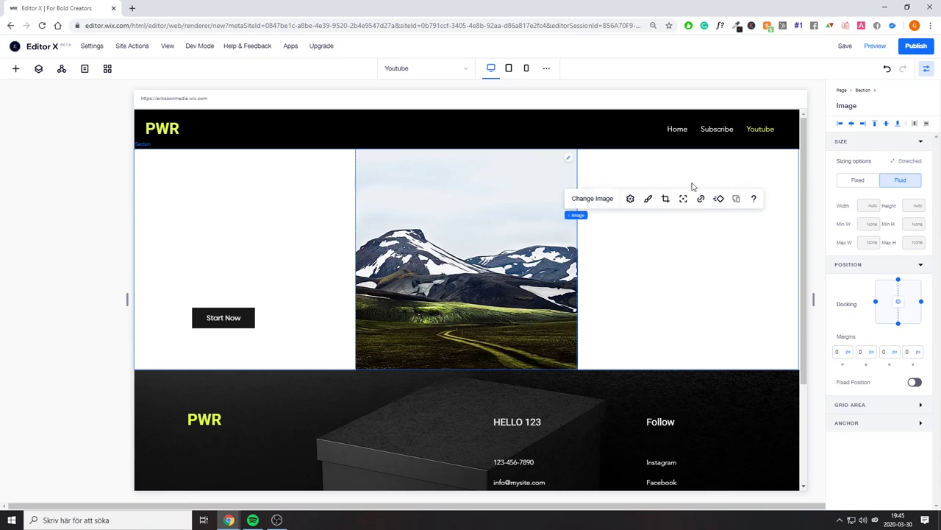
{"action": "left_click", "coordinate": [630, 199]}
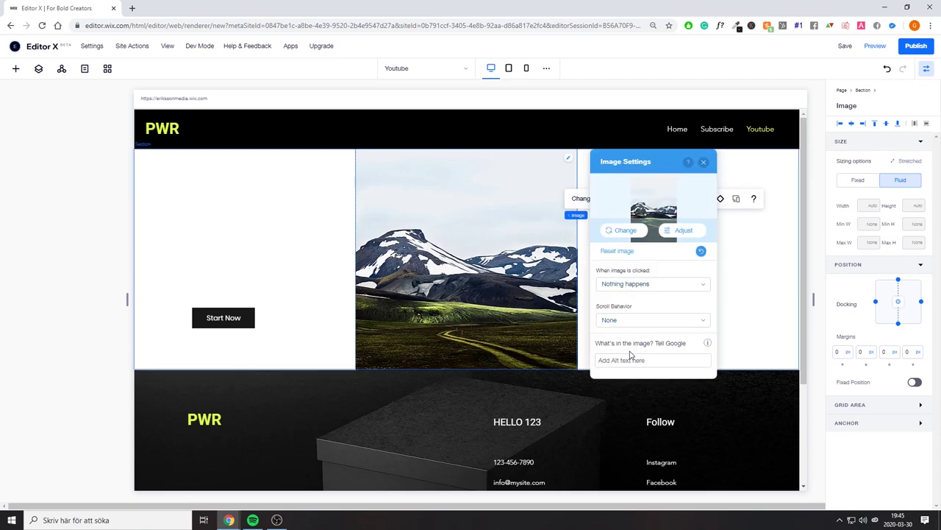
{"action": "left_click", "coordinate": [630, 319]}
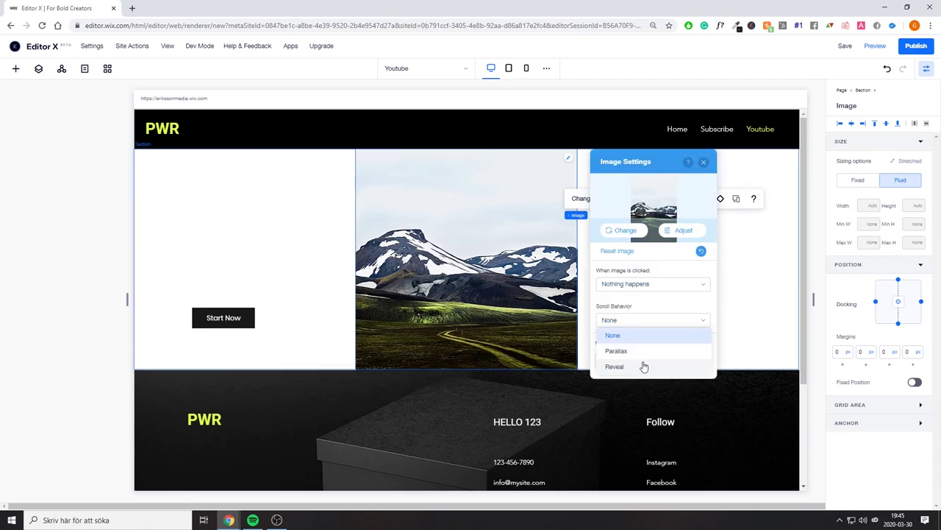
{"action": "left_click", "coordinate": [616, 351]}
{"action": "left_click", "coordinate": [651, 319]}
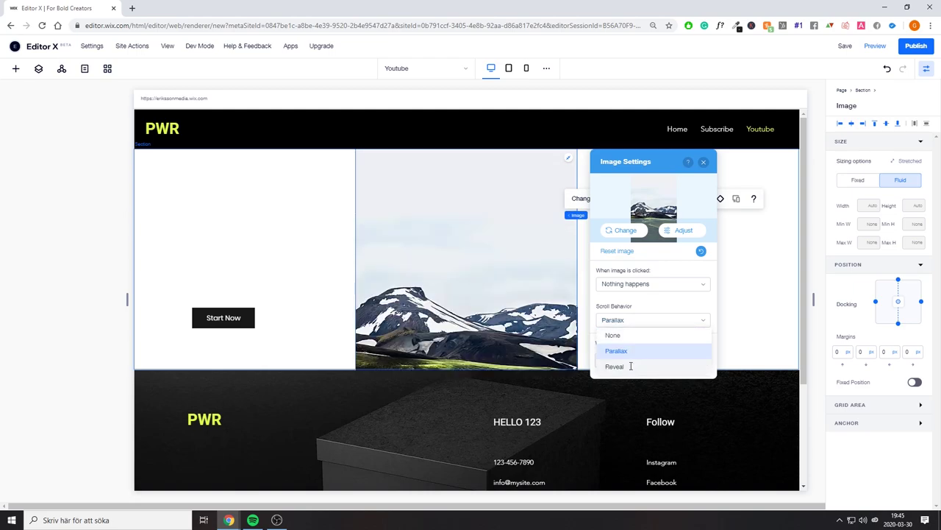
{"action": "left_click", "coordinate": [631, 366]}
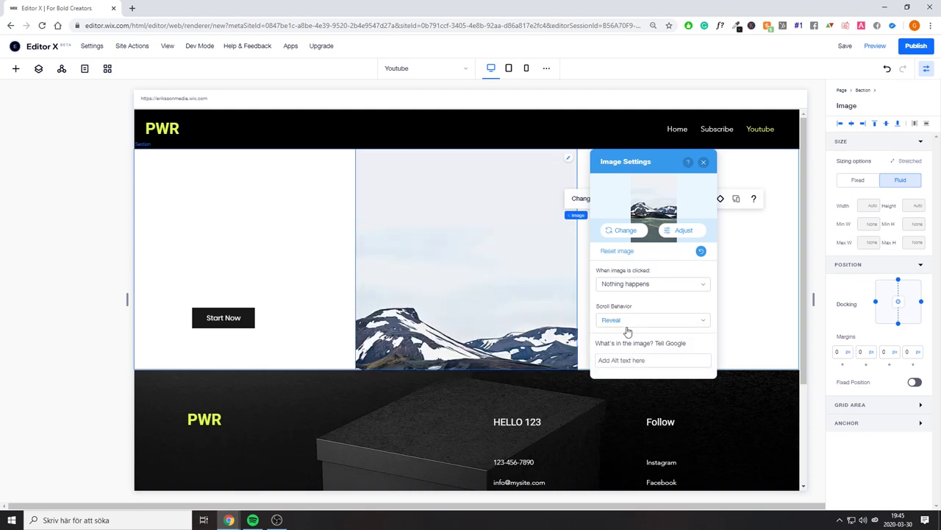
{"action": "left_click", "coordinate": [704, 163]}
{"action": "left_click_drag", "start_coordinate": [127, 298], "coordinate": [293, 299]}
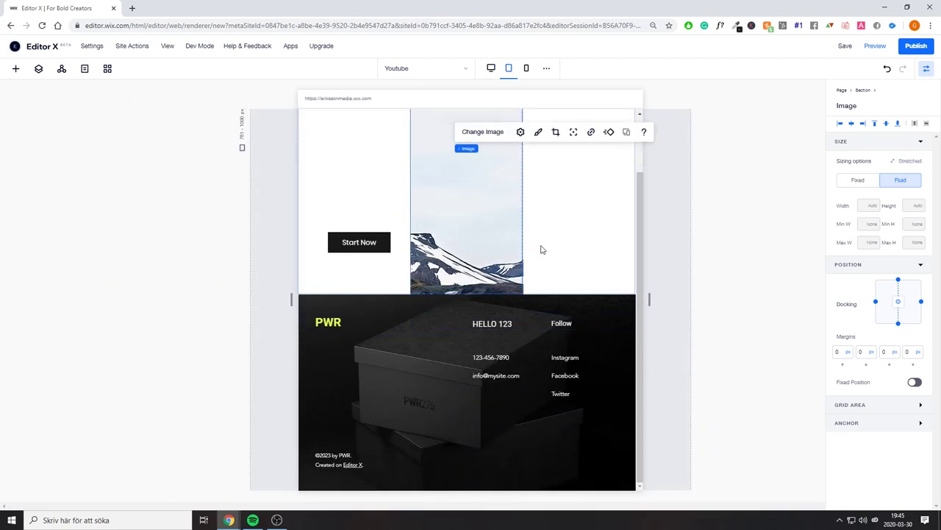
- Preview the Youtube page, scroll through it, then exit to edit the desktop layout again
{"action": "scroll", "coordinate": [541, 250], "scroll_direction": "up", "scroll_amount": 1}
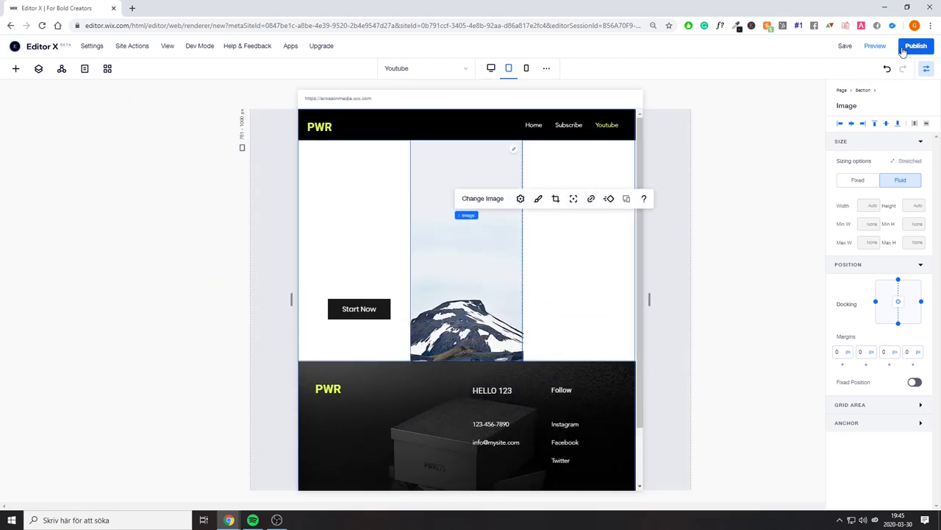
{"action": "left_click", "coordinate": [876, 46]}
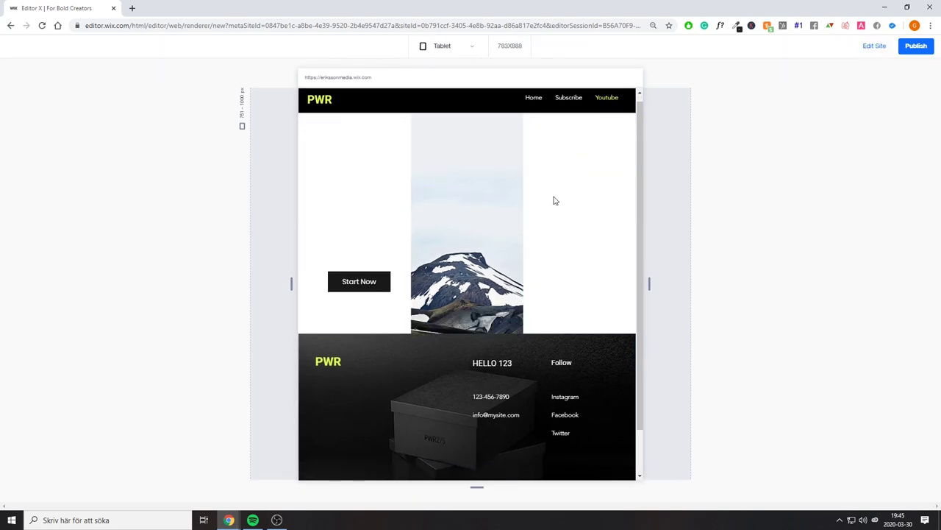
{"action": "scroll", "coordinate": [556, 195], "scroll_direction": "down", "scroll_amount": 1}
{"action": "scroll", "coordinate": [547, 208], "scroll_direction": "up", "scroll_amount": 1}
{"action": "scroll", "coordinate": [552, 222], "scroll_direction": "down", "scroll_amount": 1}
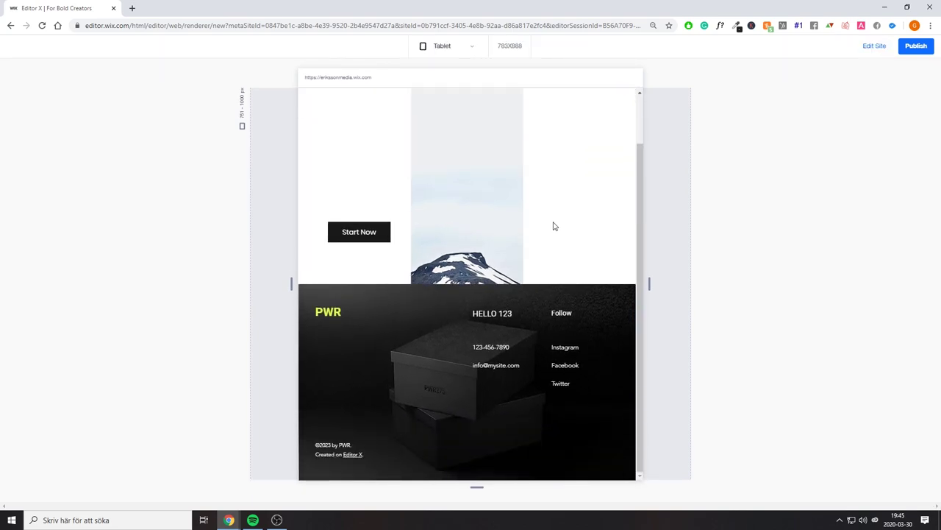
{"action": "scroll", "coordinate": [537, 225], "scroll_direction": "up", "scroll_amount": 2}
{"action": "scroll", "coordinate": [527, 224], "scroll_direction": "down", "scroll_amount": 1}
{"action": "scroll", "coordinate": [521, 223], "scroll_direction": "up", "scroll_amount": 1}
{"action": "scroll", "coordinate": [526, 228], "scroll_direction": "down", "scroll_amount": 1}
{"action": "scroll", "coordinate": [531, 240], "scroll_direction": "up", "scroll_amount": 1}
{"action": "scroll", "coordinate": [537, 245], "scroll_direction": "down", "scroll_amount": 1}
{"action": "key", "text": "ctrl+shift+p"}
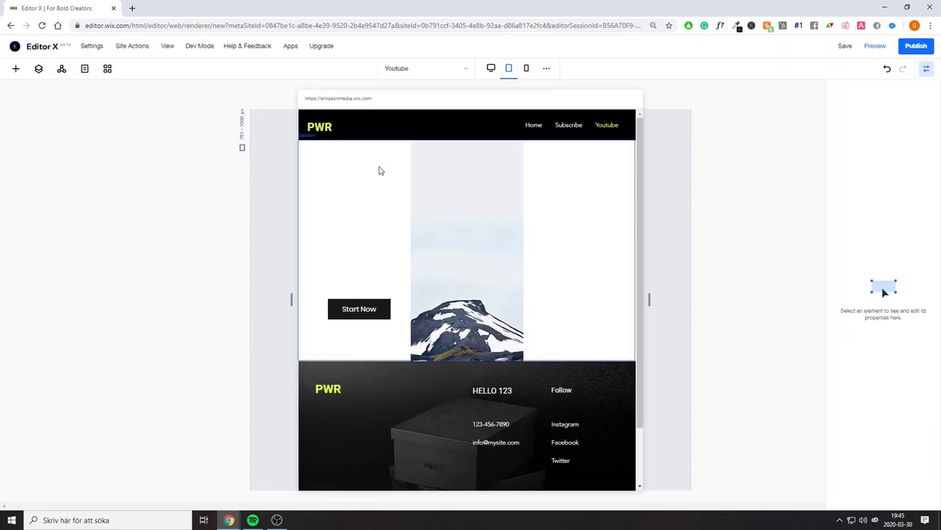
{"action": "left_click", "coordinate": [490, 68]}
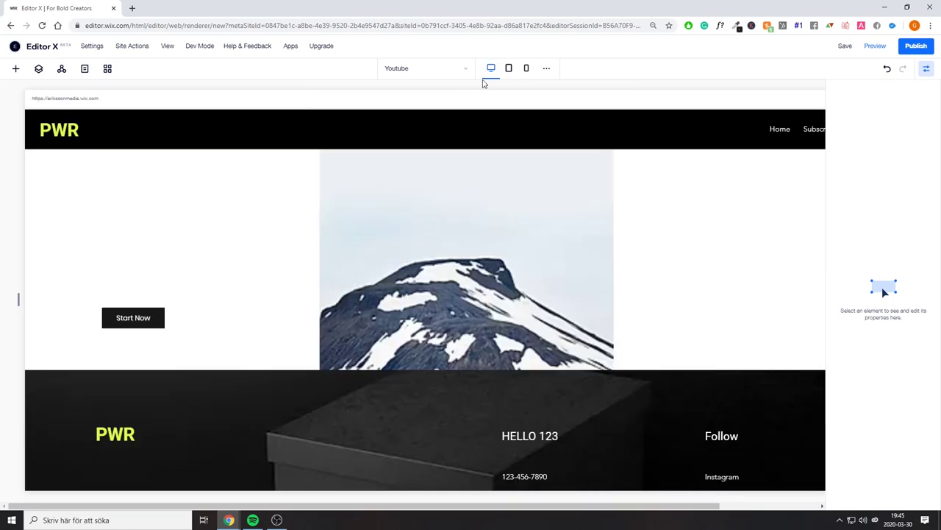
- Move the Start Now button higher in the left column and enlarge it
{"action": "left_click", "coordinate": [137, 318]}
{"action": "left_click_drag", "start_coordinate": [136, 319], "coordinate": [176, 281]}
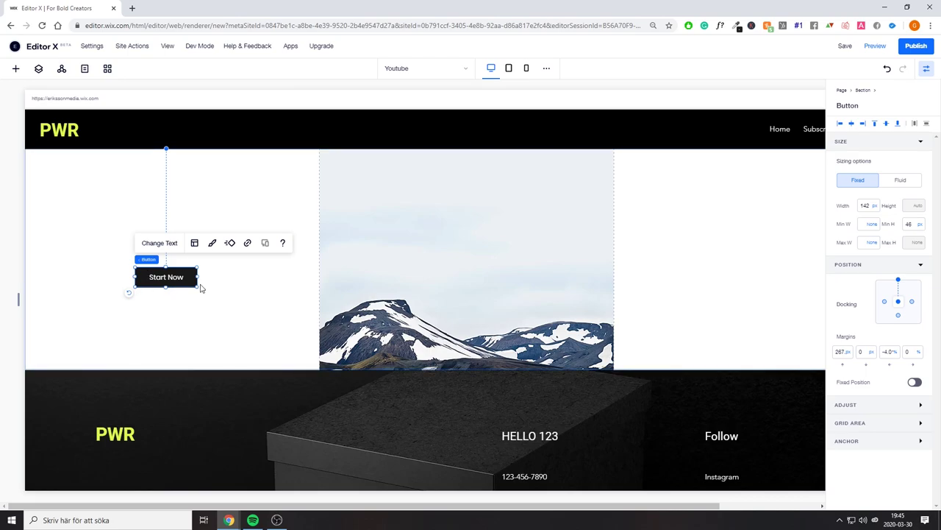
{"action": "left_click_drag", "start_coordinate": [199, 287], "coordinate": [251, 323]}
{"action": "left_click", "coordinate": [169, 279]}
{"action": "left_click_drag", "start_coordinate": [169, 279], "coordinate": [174, 259]}
- Shrink the Start Now button for the tablet layout, restore desktop width, and preview the page
{"action": "left_click", "coordinate": [508, 67]}
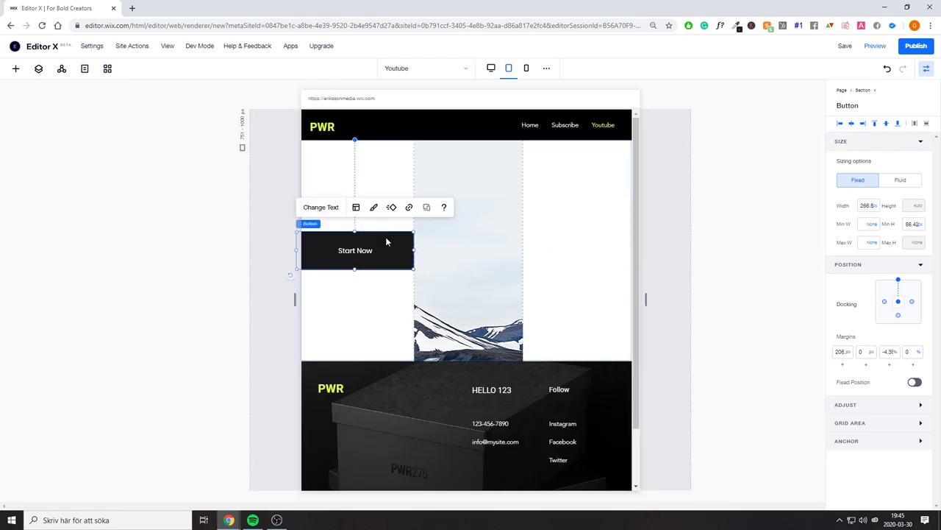
{"action": "left_click_drag", "start_coordinate": [294, 231], "coordinate": [392, 249]}
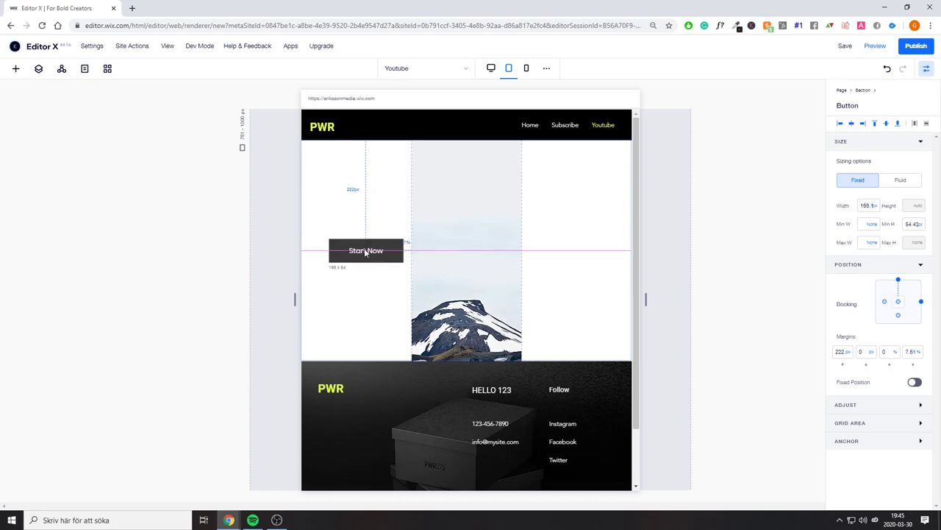
{"action": "left_click", "coordinate": [492, 68]}
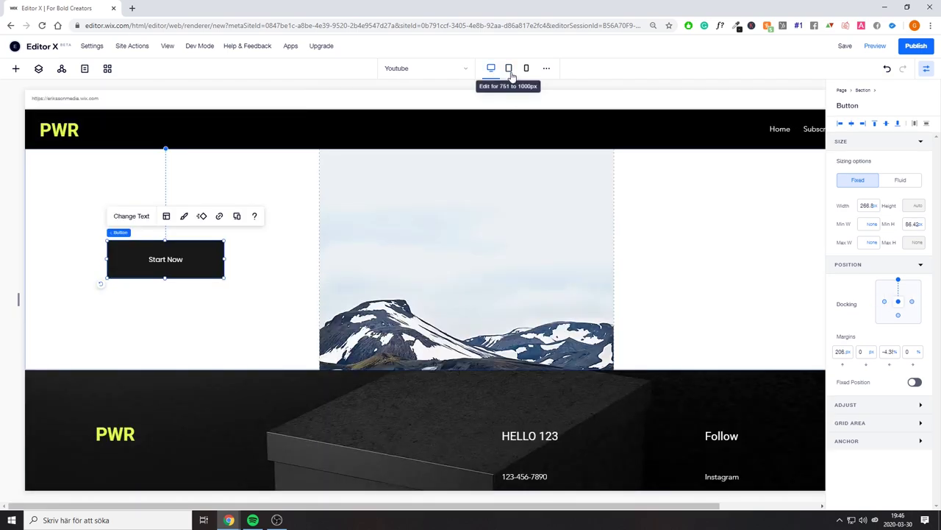
{"action": "left_click", "coordinate": [509, 69]}
{"action": "left_click_drag", "start_coordinate": [294, 298], "coordinate": [151, 275]}
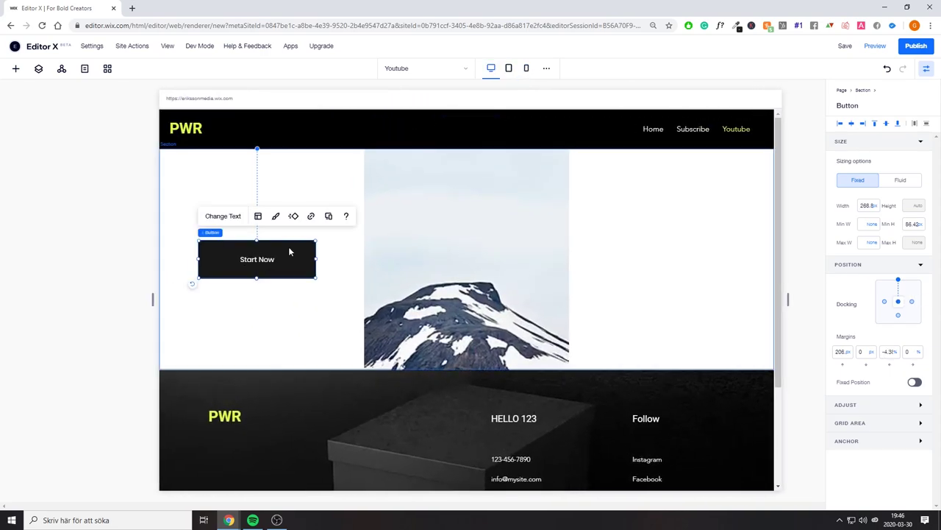
{"action": "key", "text": "ctrl+shift+p"}
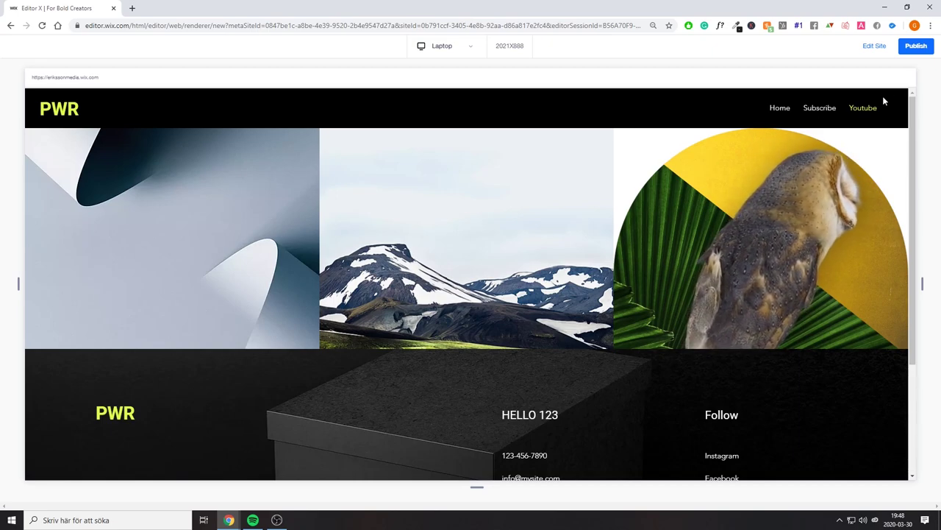
- Exit the preview to the editor and select the mountain image in the middle column
{"action": "left_click", "coordinate": [875, 49]}
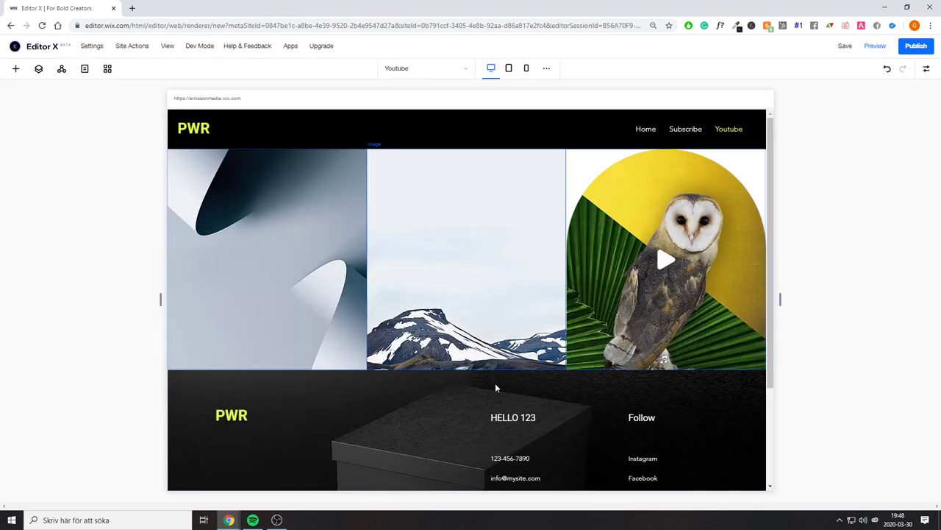
{"action": "left_click", "coordinate": [482, 154]}
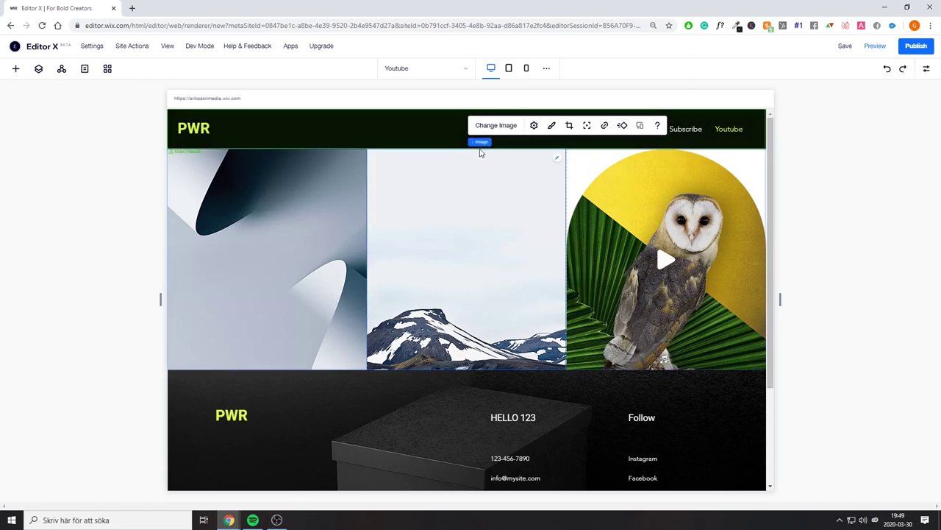
- Add an empty section below the header and adjust its height
{"action": "left_click", "coordinate": [477, 150]}
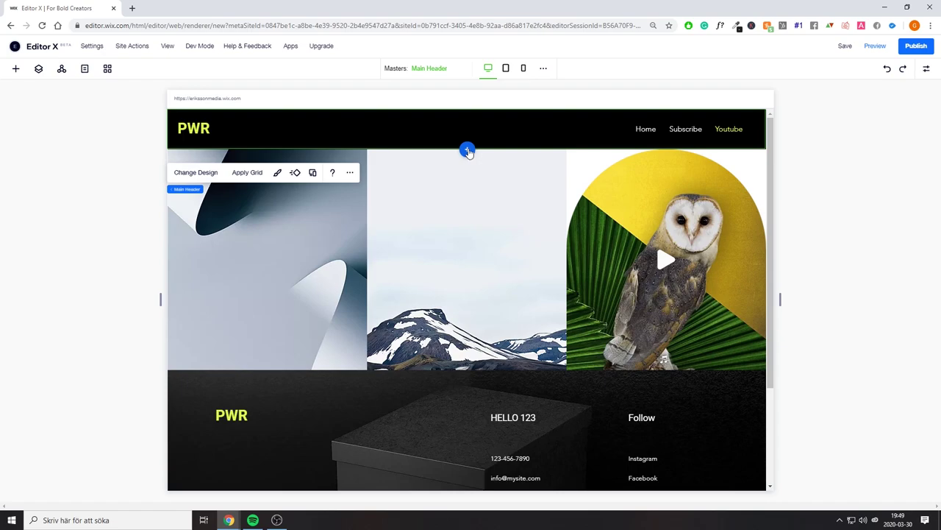
{"action": "left_click", "coordinate": [468, 150]}
{"action": "left_click", "coordinate": [446, 182]}
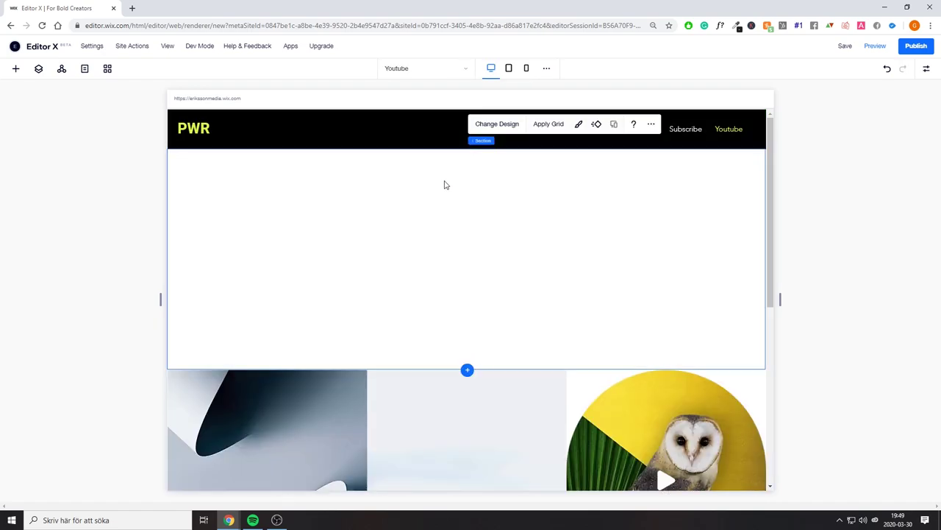
{"action": "left_click_drag", "start_coordinate": [448, 369], "coordinate": [463, 263]}
{"action": "left_click_drag", "start_coordinate": [448, 260], "coordinate": [437, 420]}
{"action": "mouse_move", "coordinate": [437, 348]}
{"action": "left_mouse_down"}
{"action": "mouse_move", "coordinate": [446, 290]}
{"action": "mouse_move", "coordinate": [462, 351]}
{"action": "mouse_move", "coordinate": [454, 412]}
{"action": "mouse_move", "coordinate": [447, 294]}
{"action": "mouse_move", "coordinate": [448, 342]}
{"action": "left_mouse_up"}
- Make the empty section taller at tablet width, then bring up its Apply Grid layouts
{"action": "left_click", "coordinate": [508, 67]}
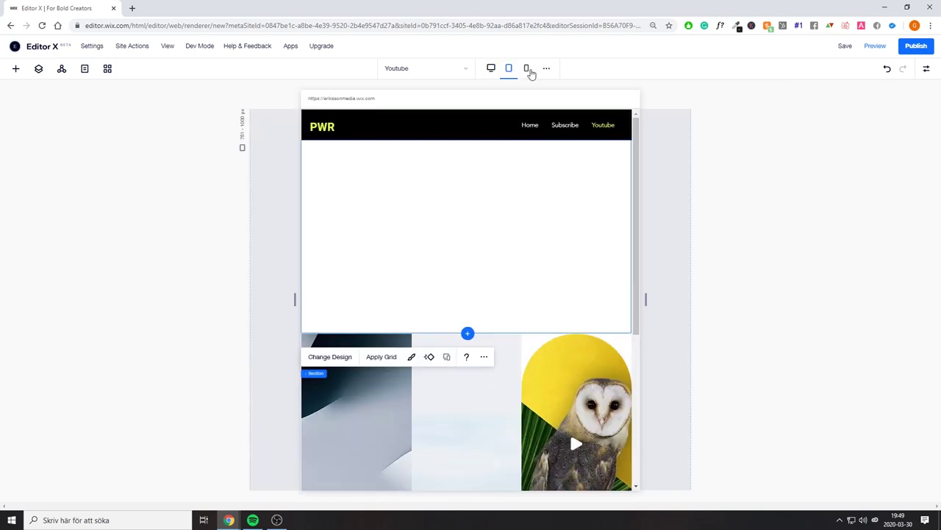
{"action": "left_click", "coordinate": [526, 67]}
{"action": "left_click", "coordinate": [492, 68]}
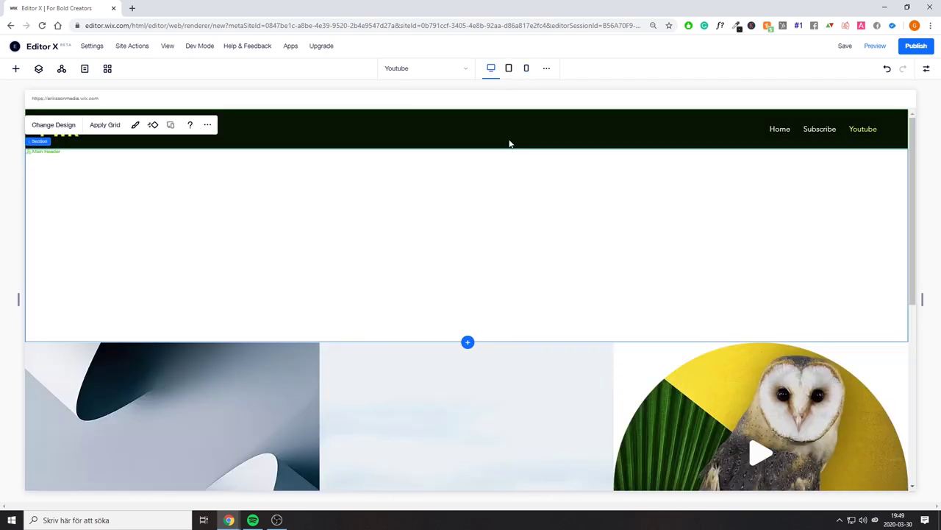
{"action": "left_click", "coordinate": [508, 69]}
{"action": "left_click", "coordinate": [483, 294]}
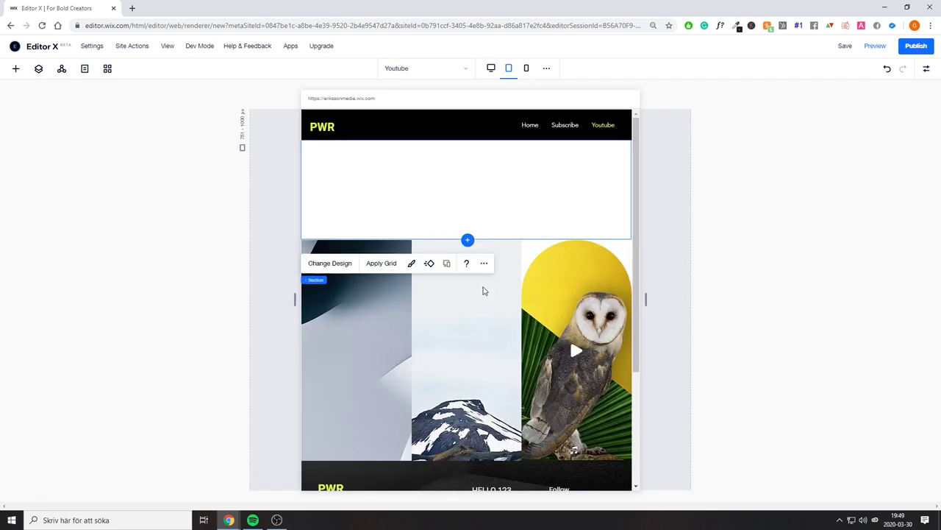
{"action": "left_click_drag", "start_coordinate": [467, 240], "coordinate": [499, 376]}
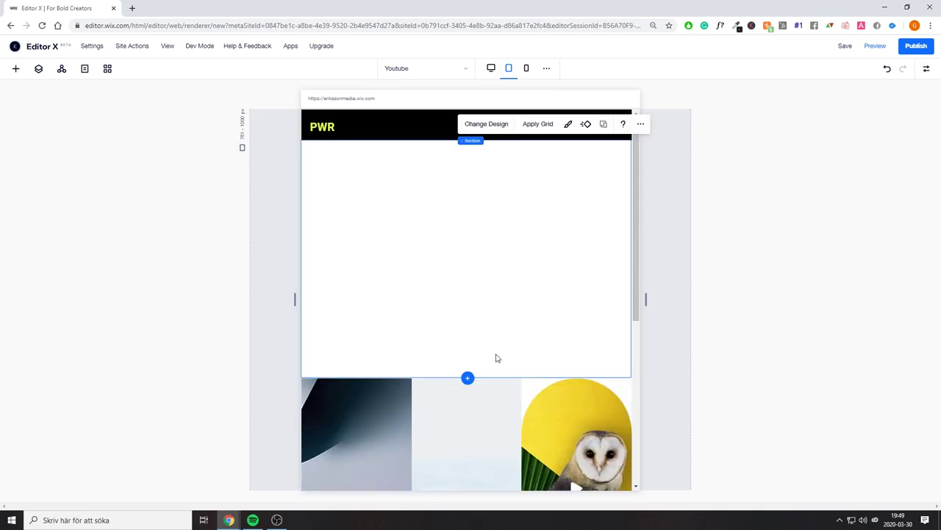
{"action": "left_click_drag", "start_coordinate": [292, 293], "coordinate": [41, 296]}
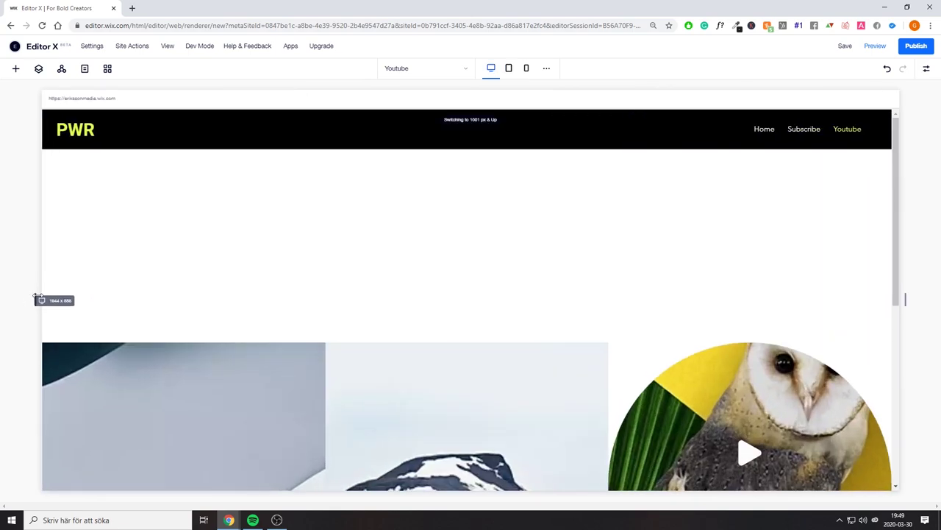
{"action": "right_click", "coordinate": [205, 219]}
{"action": "left_click", "coordinate": [144, 124]}
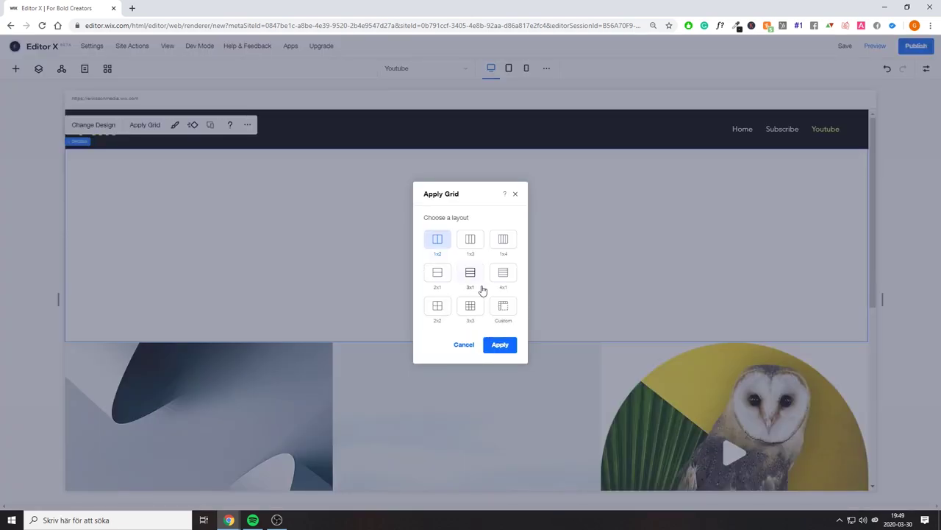
- Skip Apply Grid and drop the Pricing 'Plans' template with Basic, Professional and Enterprise cards onto the page
{"action": "left_click", "coordinate": [516, 194]}
{"action": "left_click", "coordinate": [16, 69]}
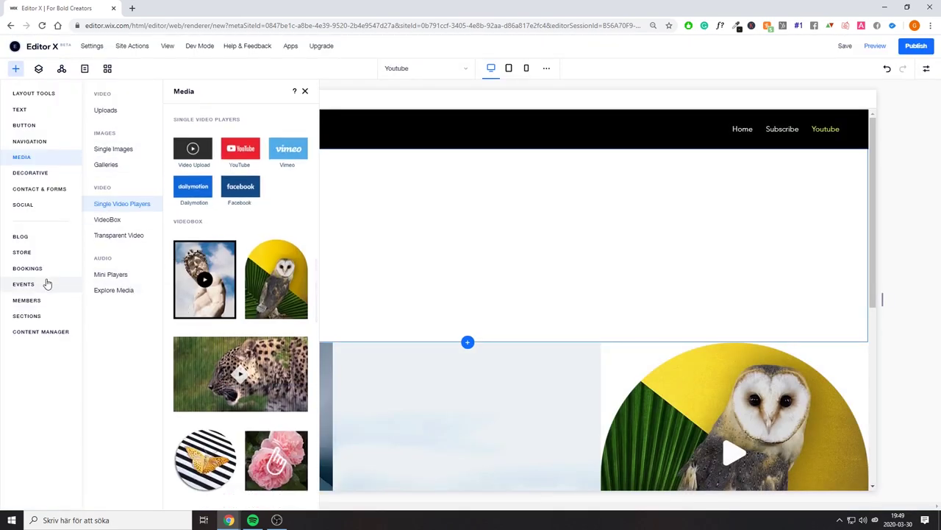
{"action": "mouse_move", "coordinate": [48, 310]}
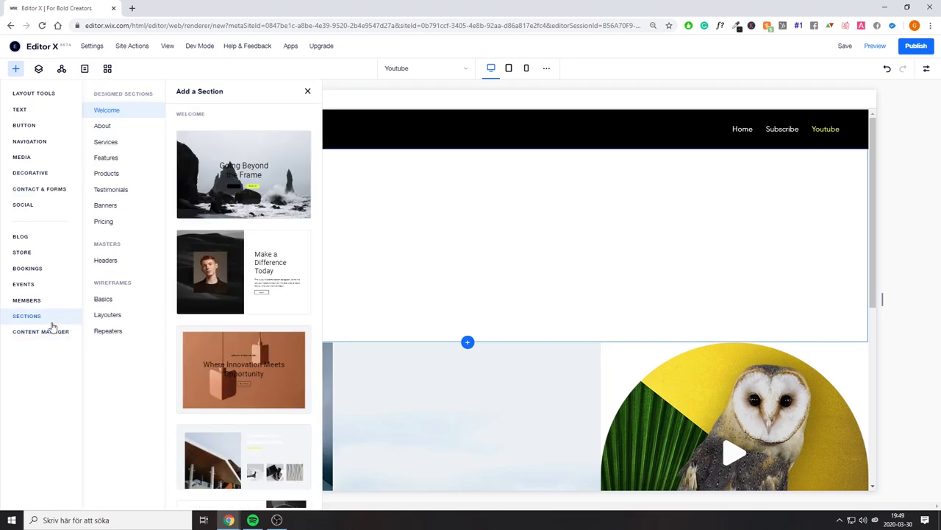
{"action": "left_click", "coordinate": [120, 111]}
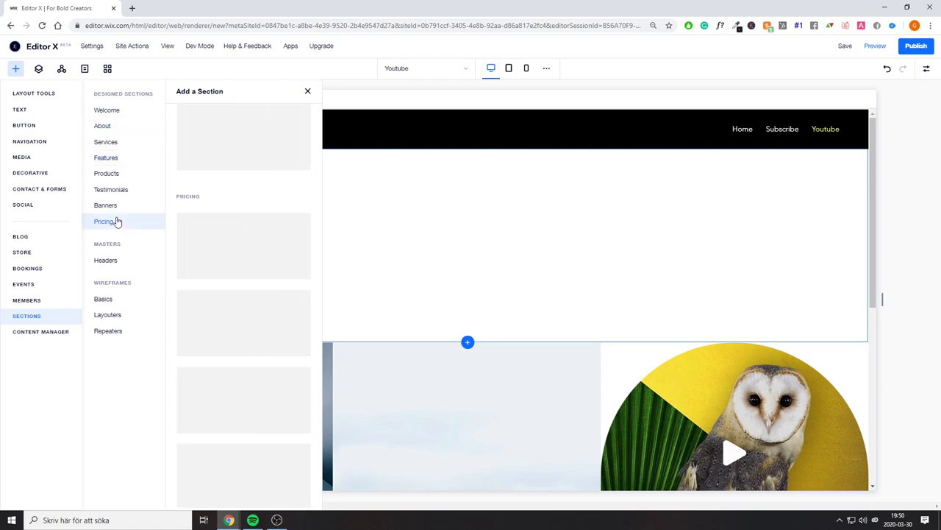
{"action": "scroll", "coordinate": [260, 191], "scroll_direction": "up", "scroll_amount": 3}
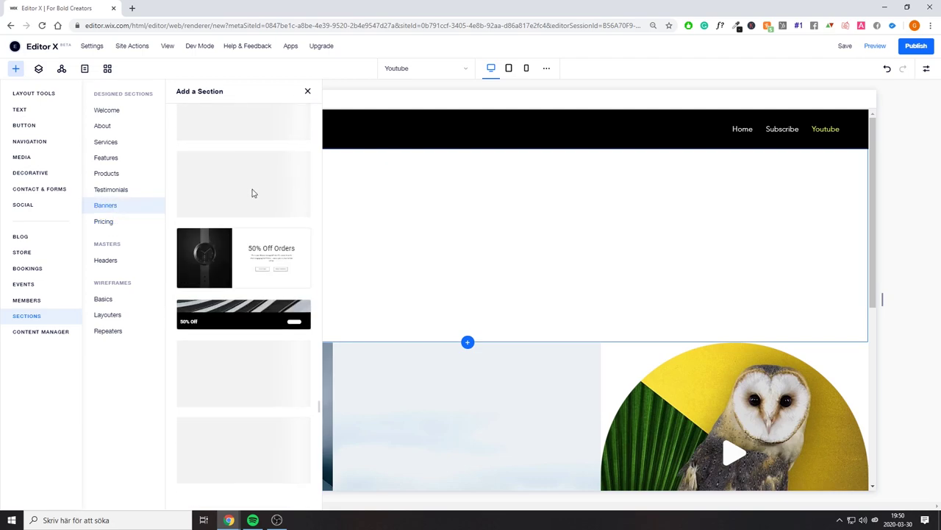
{"action": "scroll", "coordinate": [252, 199], "scroll_direction": "down", "scroll_amount": 3}
{"action": "left_click_drag", "start_coordinate": [243, 204], "coordinate": [515, 247]}
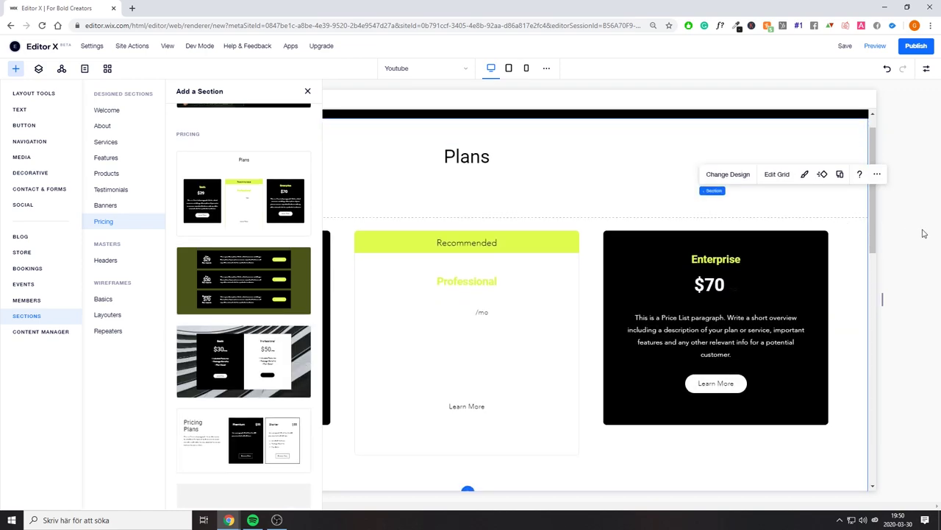
{"action": "left_click", "coordinate": [307, 91]}
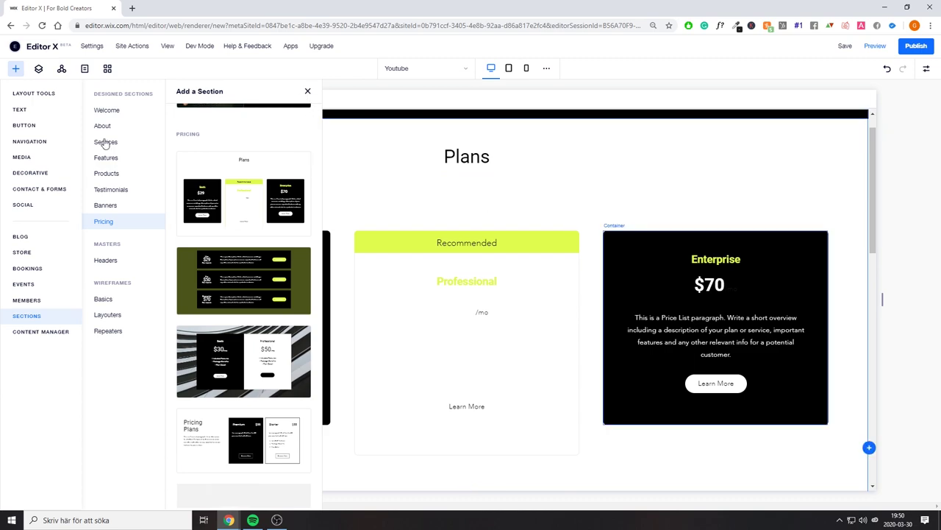
{"action": "scroll", "coordinate": [199, 217], "scroll_direction": "down", "scroll_amount": 2}
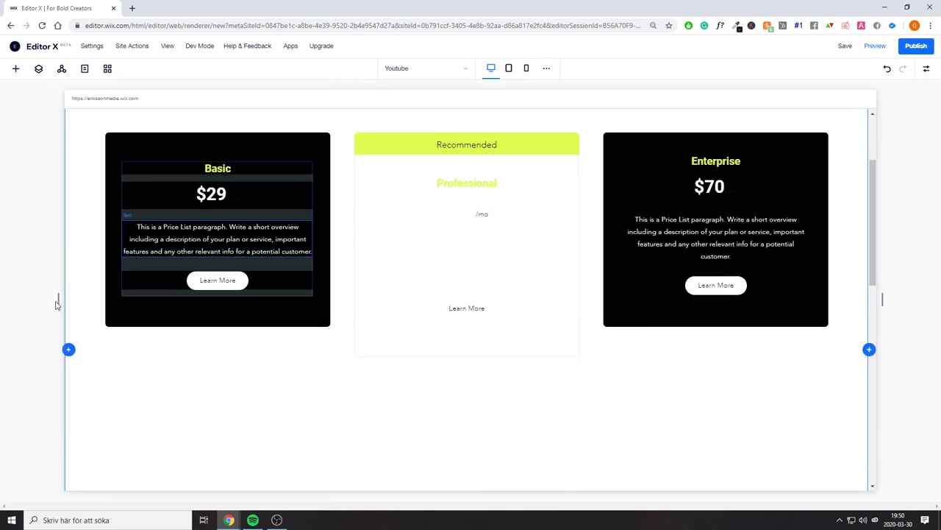
{"action": "left_click_drag", "start_coordinate": [69, 300], "coordinate": [355, 328]}
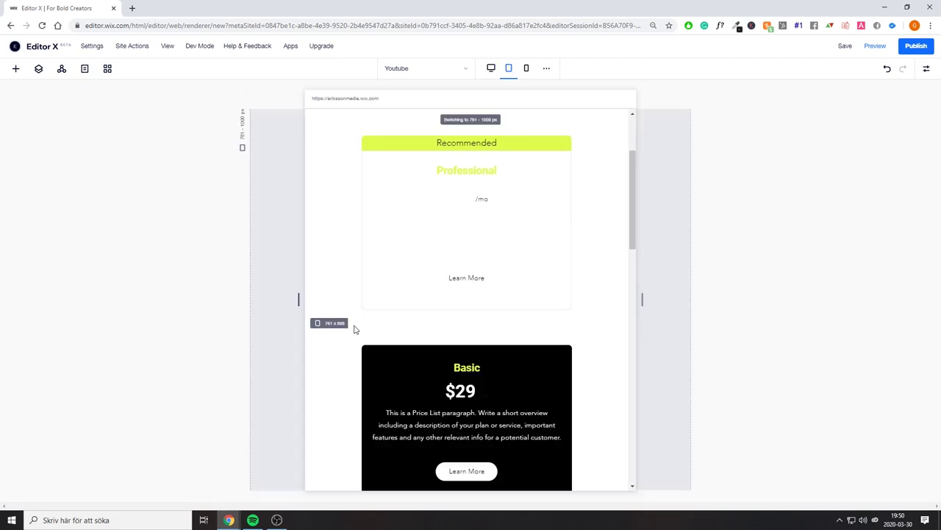
{"action": "left_click_drag", "start_coordinate": [163, 327], "coordinate": [35, 300]}
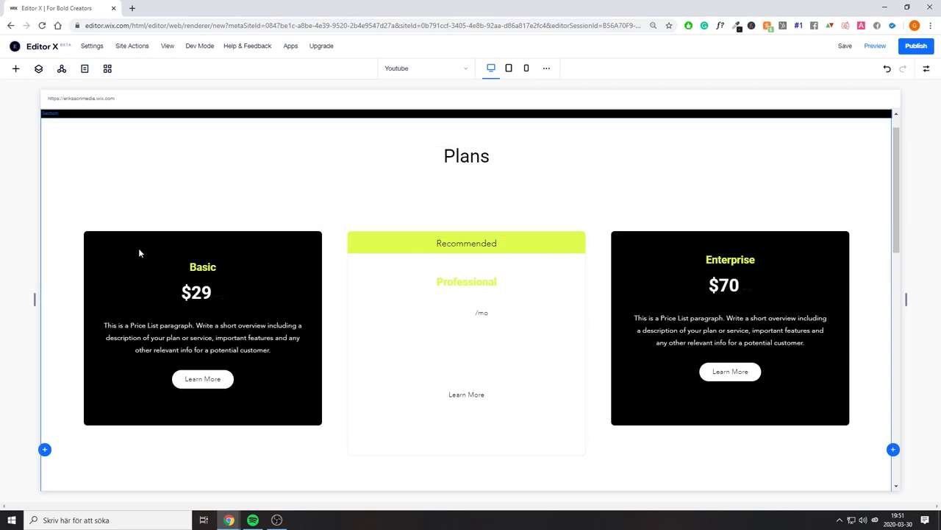
{"action": "left_click_drag", "start_coordinate": [39, 303], "coordinate": [7, 298]}
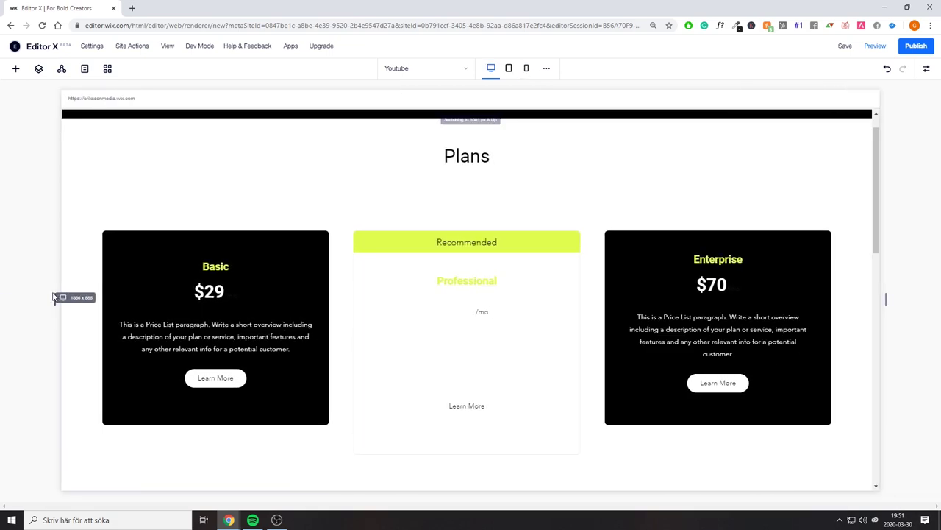
{"action": "scroll", "coordinate": [427, 305], "scroll_direction": "down", "scroll_amount": 8}
{"action": "scroll", "coordinate": [442, 315], "scroll_direction": "up", "scroll_amount": 5}
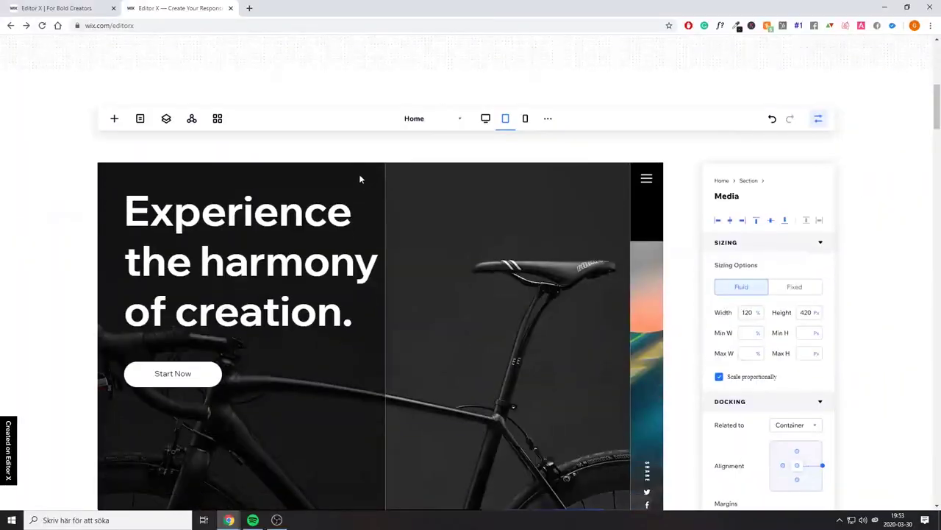
- Scroll past the homepage's Grid, Flexbox and Design system sections and open 'See All Features'
{"action": "scroll", "coordinate": [359, 179], "scroll_direction": "down", "scroll_amount": 2}
{"action": "scroll", "coordinate": [359, 179], "scroll_direction": "up", "scroll_amount": 2}
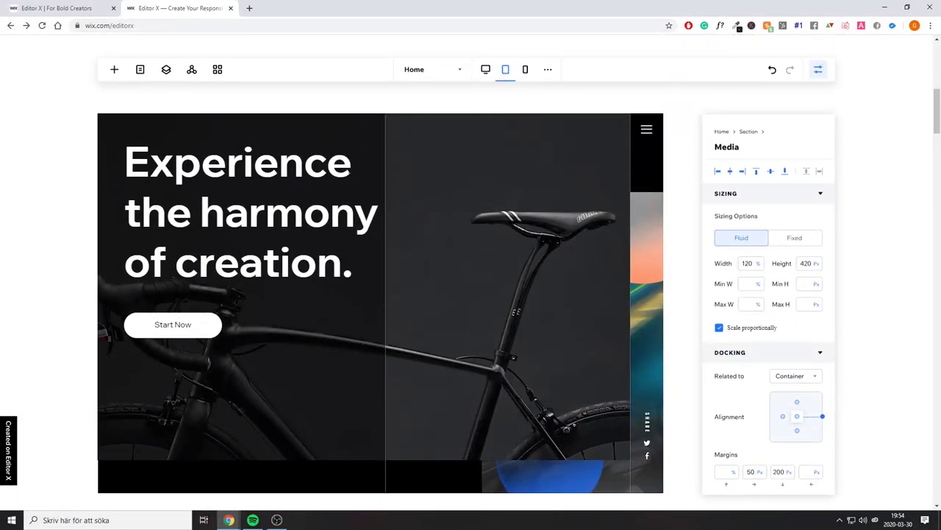
{"action": "scroll", "coordinate": [359, 179], "scroll_direction": "down", "scroll_amount": 5}
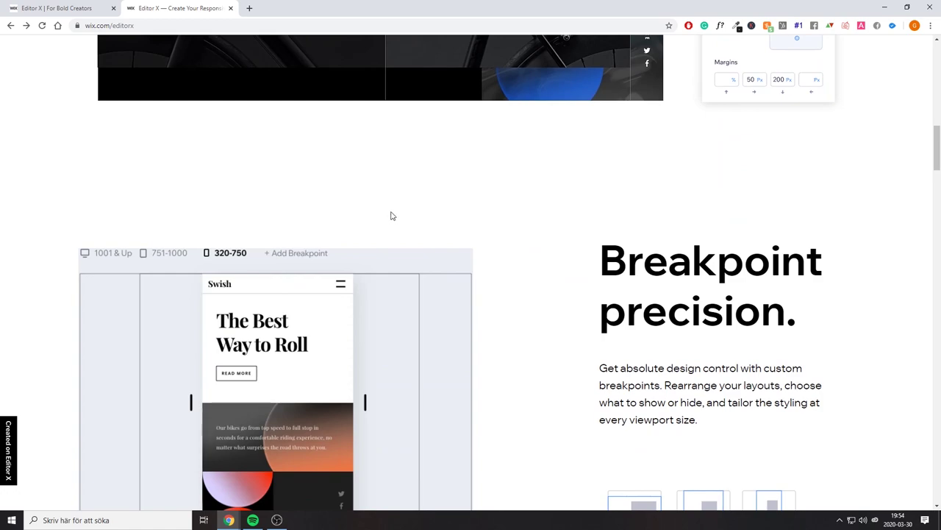
{"action": "scroll", "coordinate": [393, 217], "scroll_direction": "down", "scroll_amount": 3}
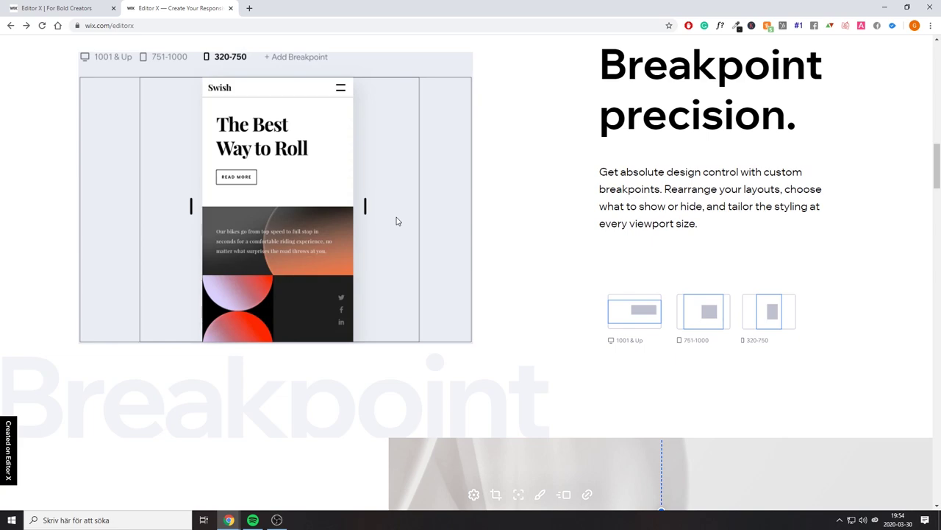
{"action": "scroll", "coordinate": [403, 187], "scroll_direction": "down", "scroll_amount": 5}
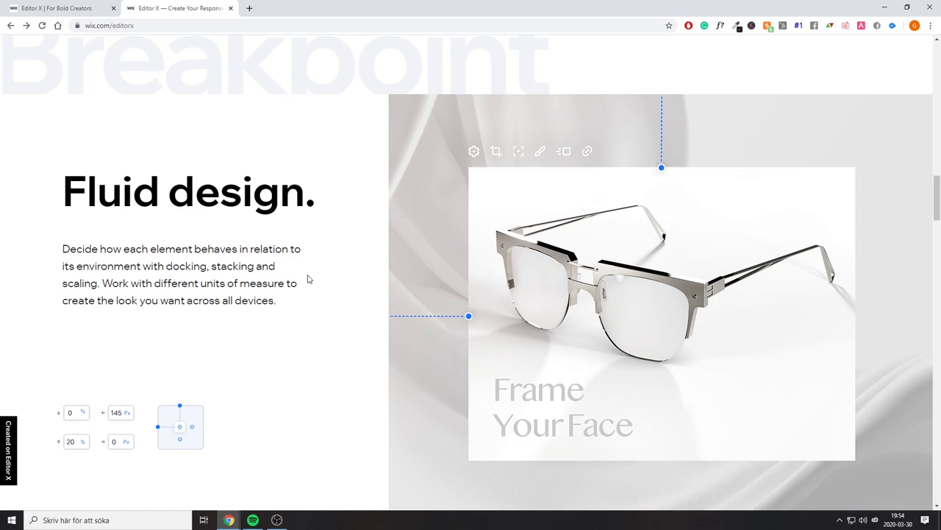
{"action": "scroll", "coordinate": [309, 278], "scroll_direction": "down", "scroll_amount": 6}
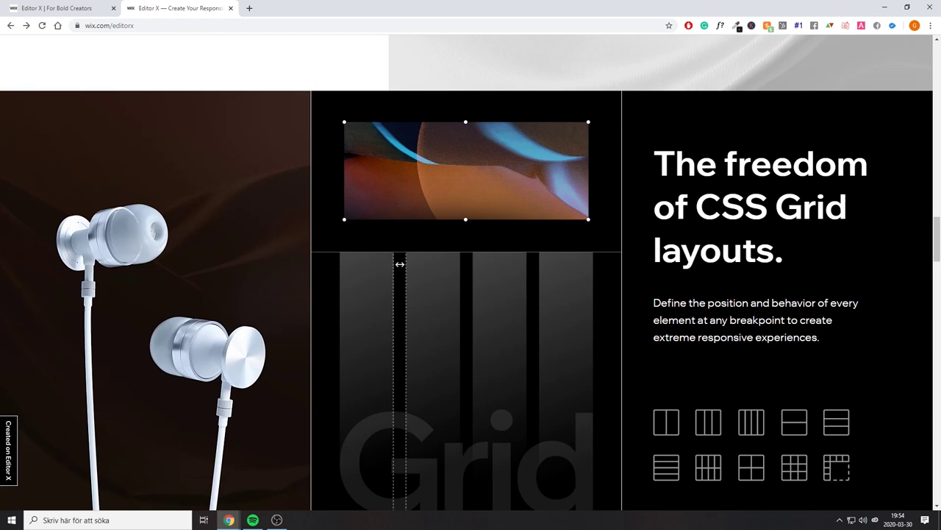
{"action": "scroll", "coordinate": [740, 214], "scroll_direction": "down", "scroll_amount": 3}
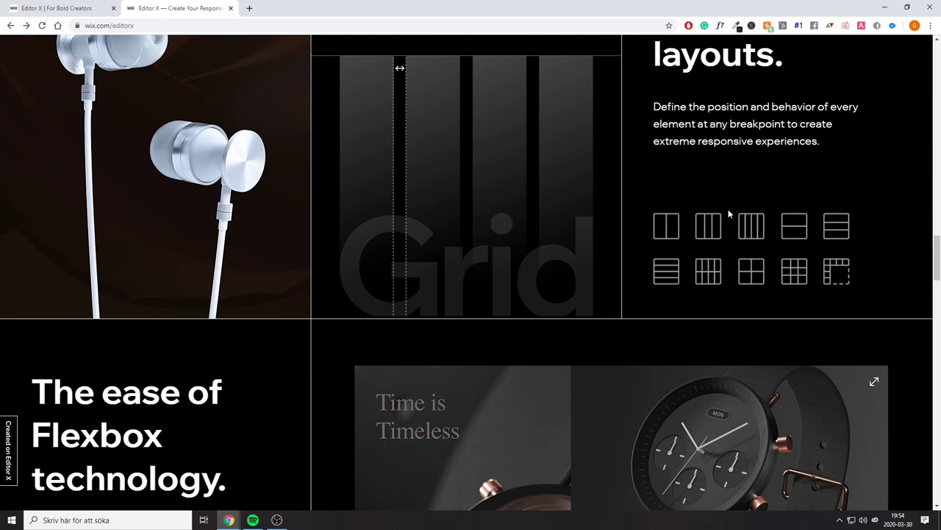
{"action": "scroll", "coordinate": [643, 245], "scroll_direction": "down", "scroll_amount": 3}
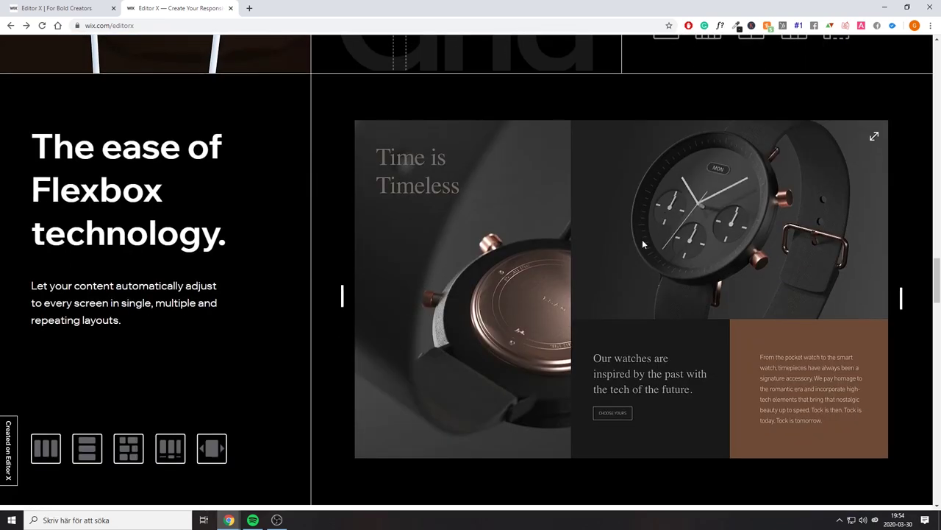
{"action": "scroll", "coordinate": [547, 244], "scroll_direction": "down", "scroll_amount": 2}
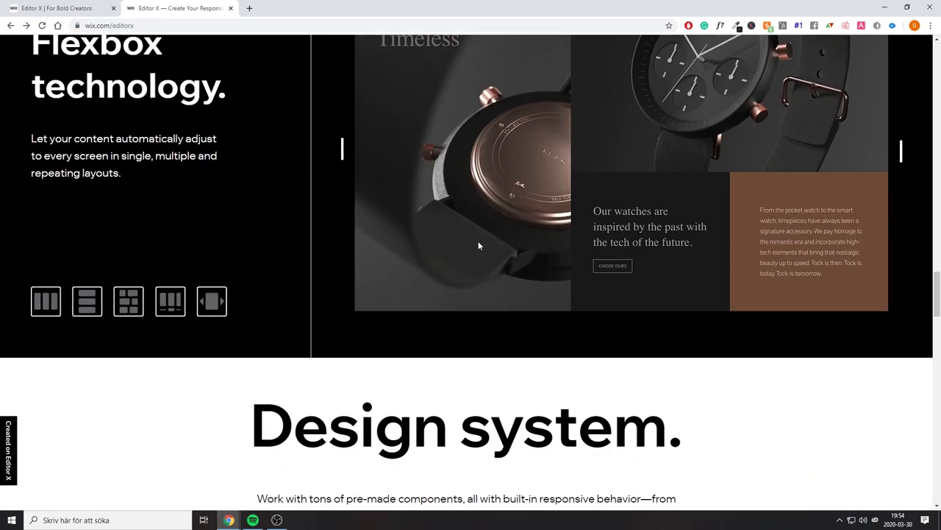
{"action": "scroll", "coordinate": [477, 244], "scroll_direction": "down", "scroll_amount": 2}
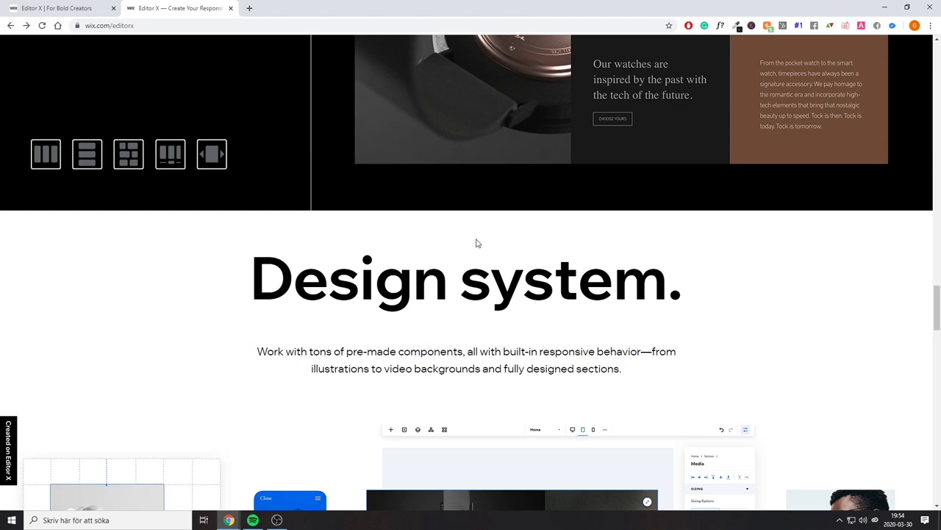
{"action": "scroll", "coordinate": [463, 228], "scroll_direction": "down", "scroll_amount": 3}
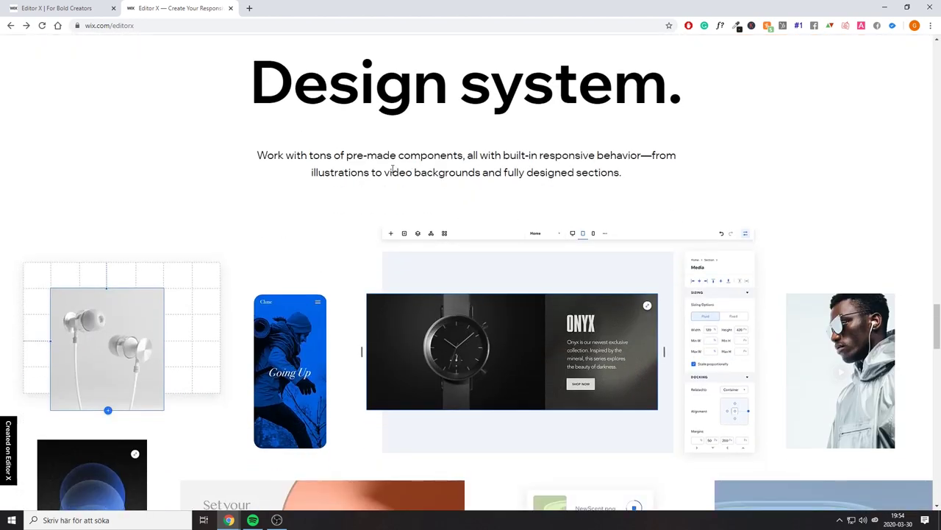
{"action": "scroll", "coordinate": [434, 206], "scroll_direction": "down", "scroll_amount": 1}
{"action": "scroll", "coordinate": [420, 199], "scroll_direction": "down", "scroll_amount": 5}
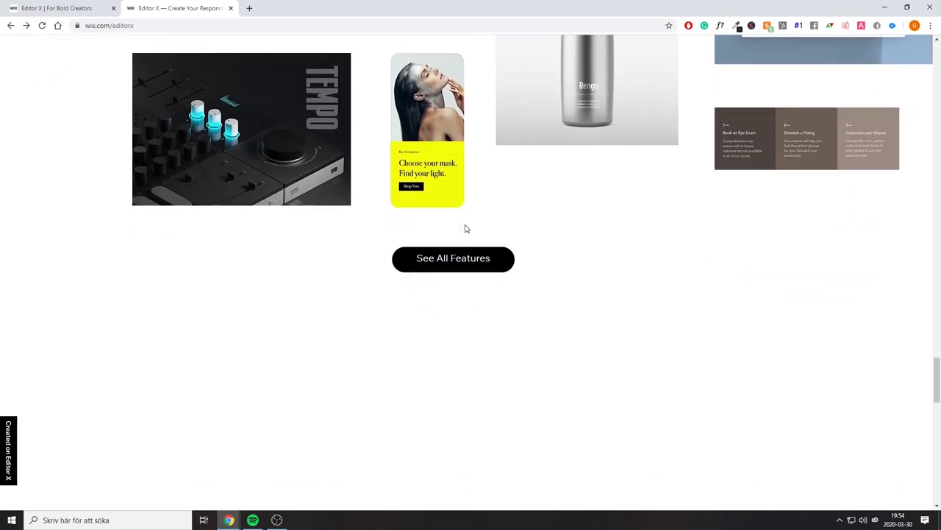
{"action": "scroll", "coordinate": [460, 221], "scroll_direction": "down", "scroll_amount": 1}
{"action": "scroll", "coordinate": [470, 225], "scroll_direction": "up", "scroll_amount": 2}
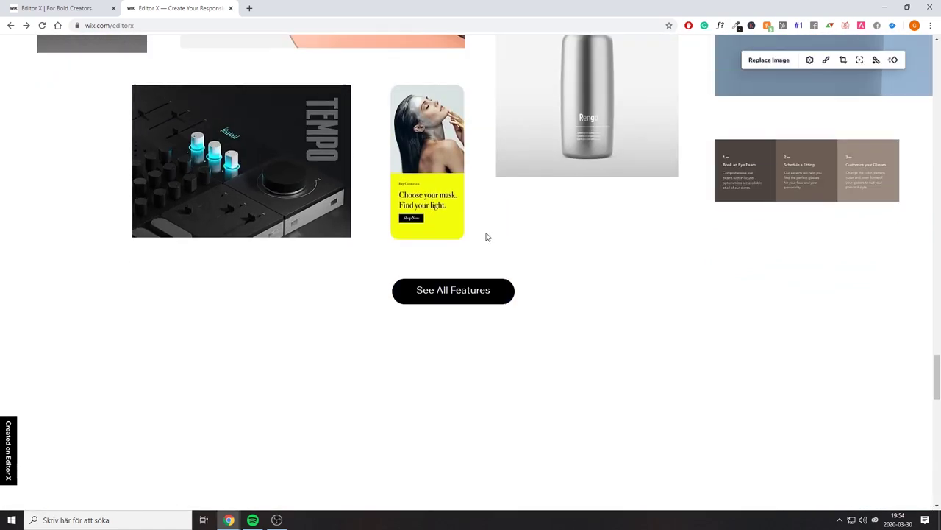
{"action": "left_click", "coordinate": [479, 289]}
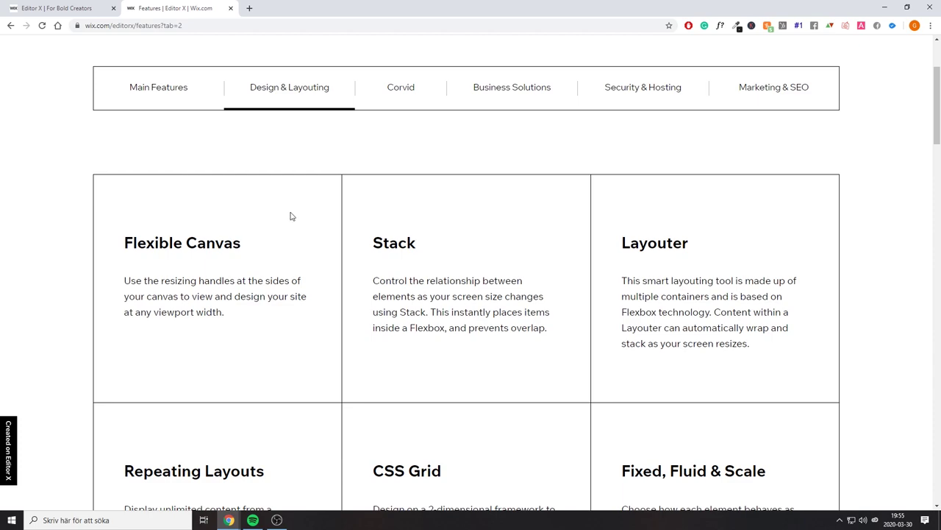
{"action": "scroll", "coordinate": [294, 239], "scroll_direction": "down", "scroll_amount": 2}
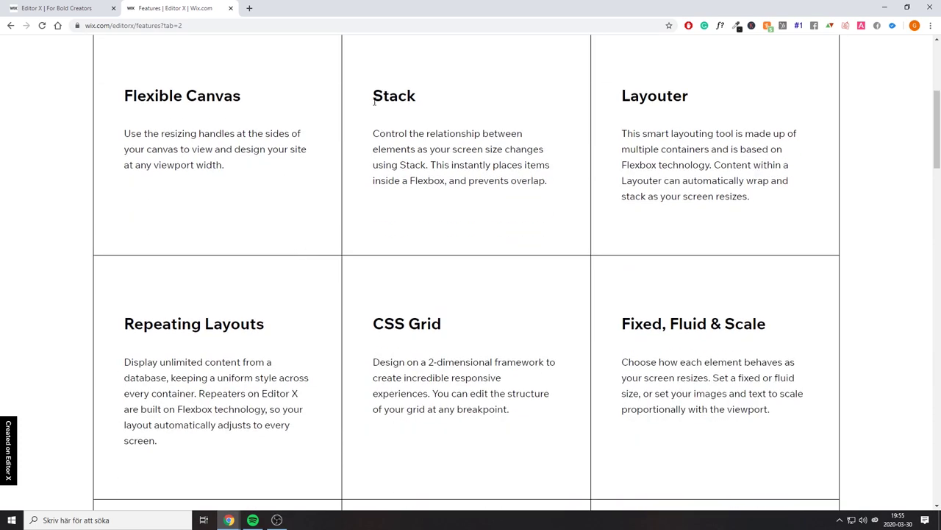
{"action": "scroll", "coordinate": [317, 257], "scroll_direction": "down", "scroll_amount": 2}
{"action": "scroll", "coordinate": [331, 250], "scroll_direction": "up", "scroll_amount": 1}
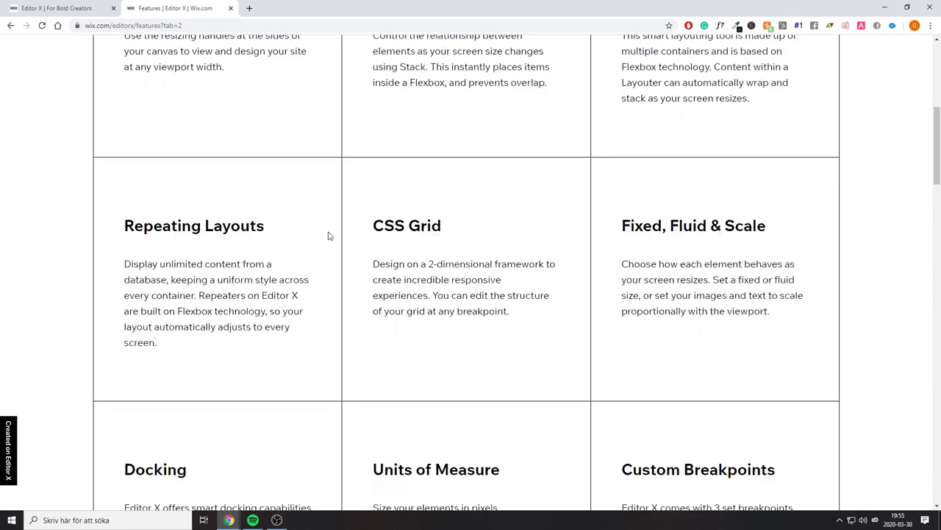
{"action": "scroll", "coordinate": [518, 238], "scroll_direction": "down", "scroll_amount": 1}
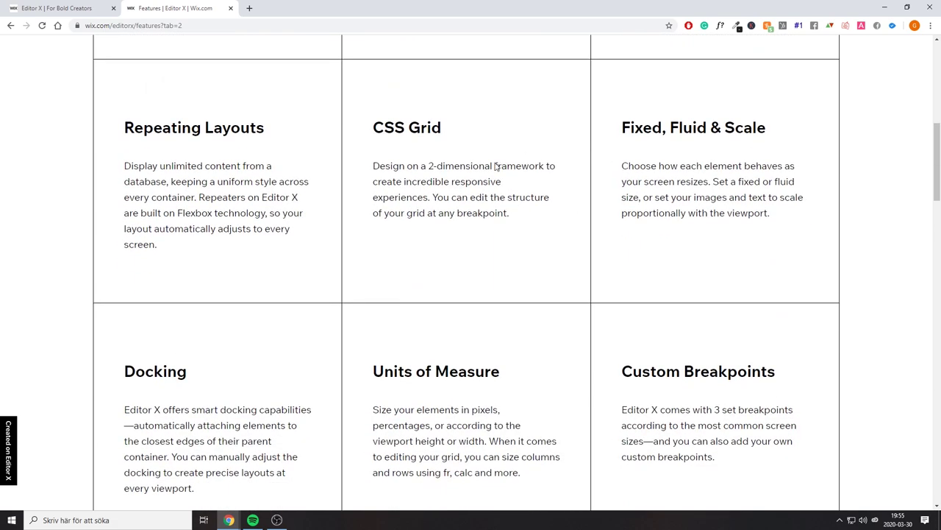
{"action": "scroll", "coordinate": [287, 284], "scroll_direction": "down", "scroll_amount": 1}
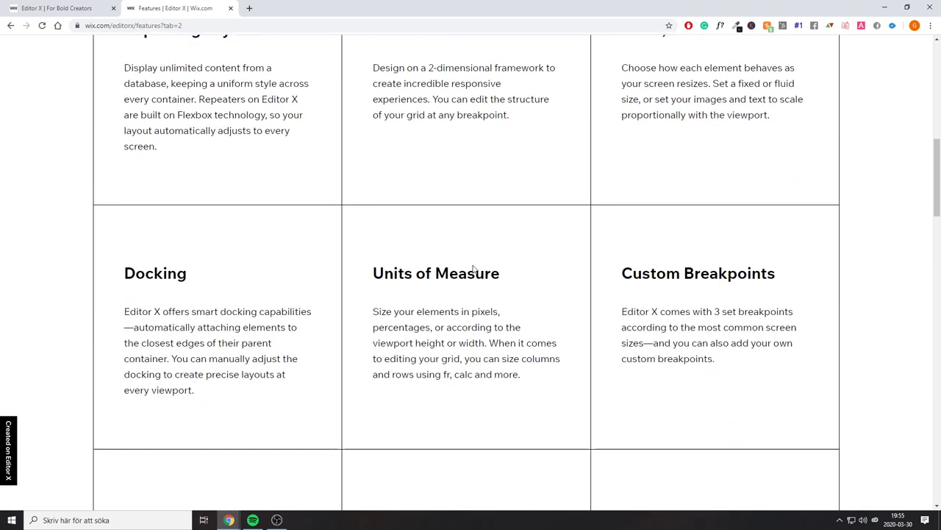
{"action": "scroll", "coordinate": [473, 269], "scroll_direction": "down", "scroll_amount": 1}
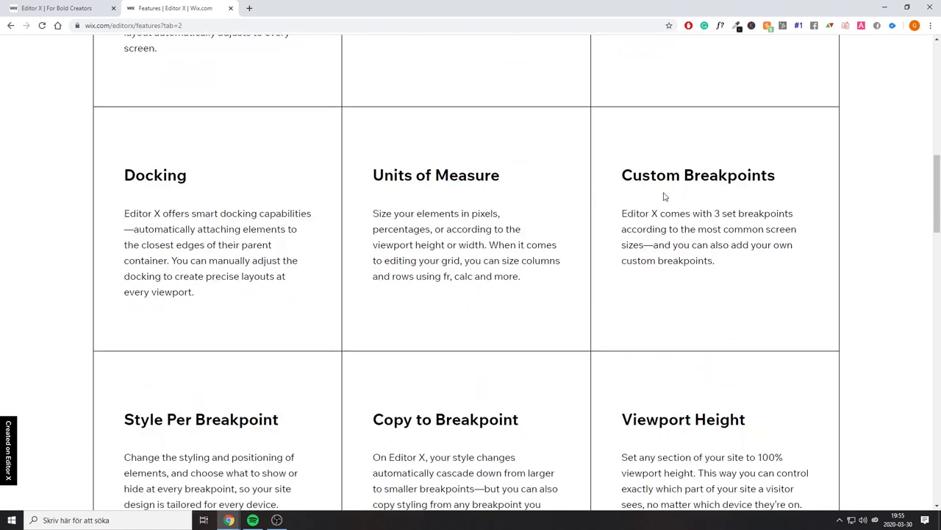
{"action": "scroll", "coordinate": [662, 193], "scroll_direction": "down", "scroll_amount": 2}
{"action": "scroll", "coordinate": [266, 266], "scroll_direction": "down", "scroll_amount": 2}
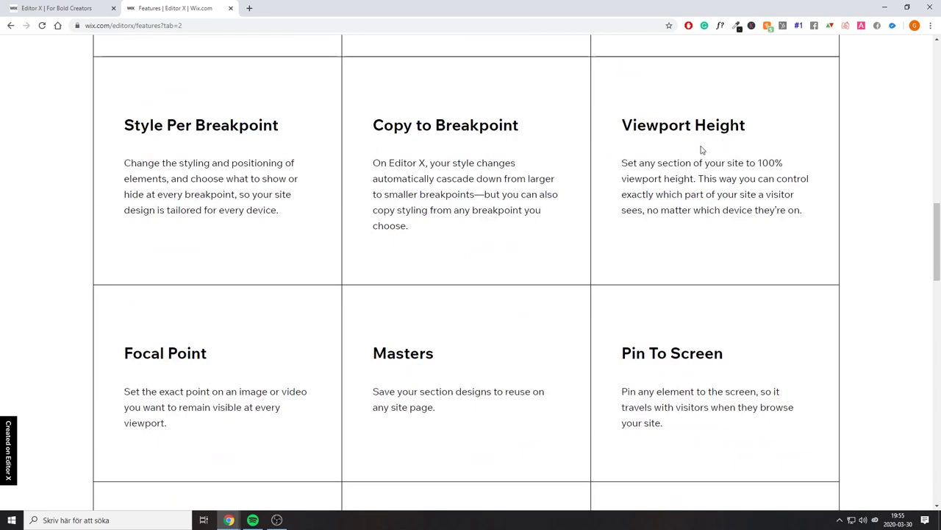
{"action": "scroll", "coordinate": [273, 269], "scroll_direction": "down", "scroll_amount": 2}
{"action": "scroll", "coordinate": [337, 235], "scroll_direction": "up", "scroll_amount": 1}
{"action": "scroll", "coordinate": [336, 236], "scroll_direction": "up", "scroll_amount": 1}
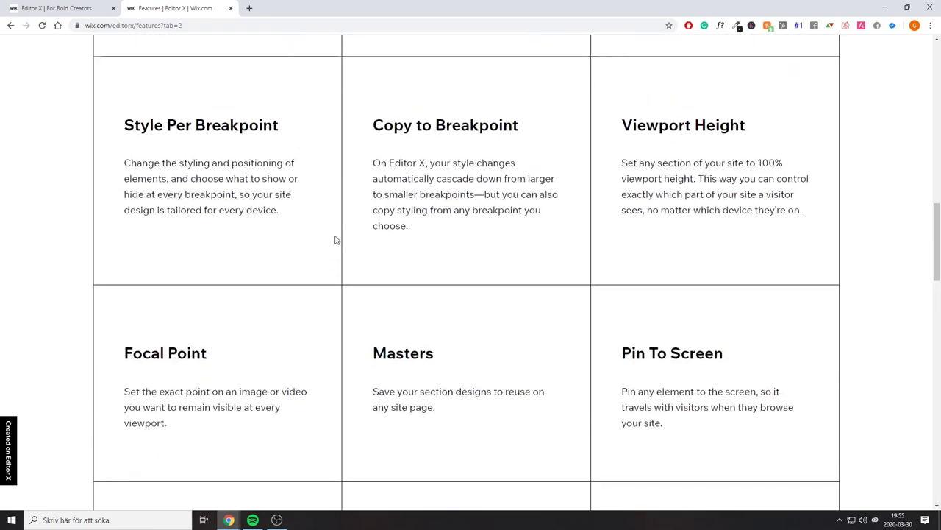
{"action": "scroll", "coordinate": [289, 317], "scroll_direction": "down", "scroll_amount": 1}
{"action": "left_click_drag", "start_coordinate": [212, 307], "coordinate": [135, 304]}
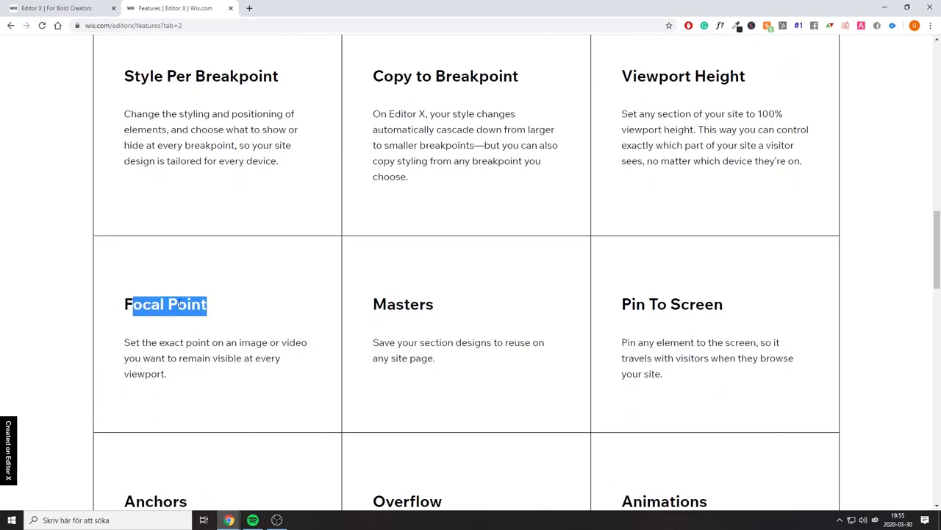
{"action": "left_click", "coordinate": [233, 305]}
{"action": "scroll", "coordinate": [233, 305], "scroll_direction": "down", "scroll_amount": 2}
{"action": "scroll", "coordinate": [221, 243], "scroll_direction": "up", "scroll_amount": 2}
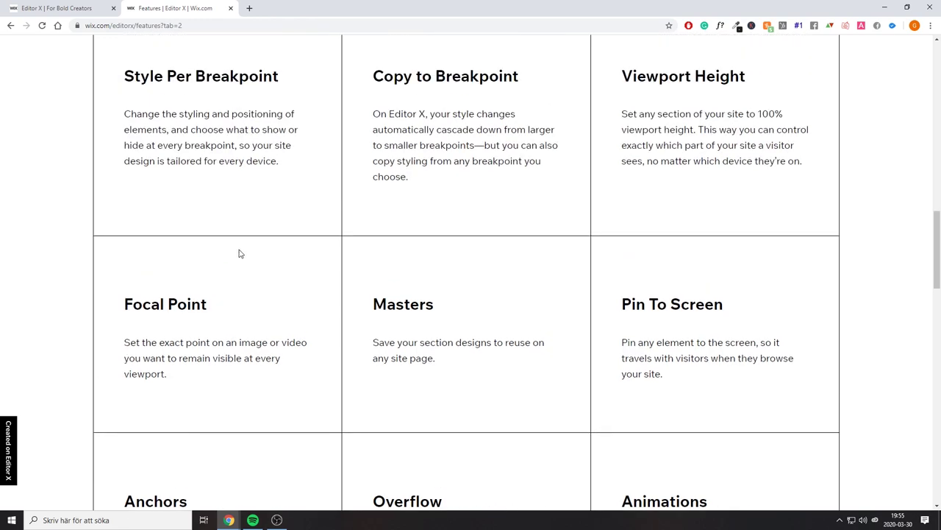
{"action": "scroll", "coordinate": [239, 260], "scroll_direction": "up", "scroll_amount": 2}
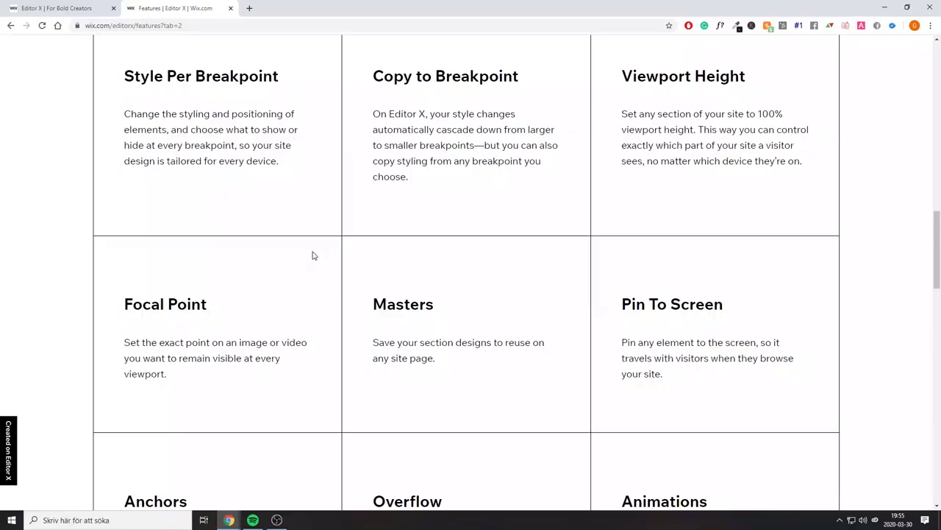
{"action": "scroll", "coordinate": [434, 213], "scroll_direction": "down", "scroll_amount": 2}
{"action": "scroll", "coordinate": [566, 217], "scroll_direction": "down", "scroll_amount": 2}
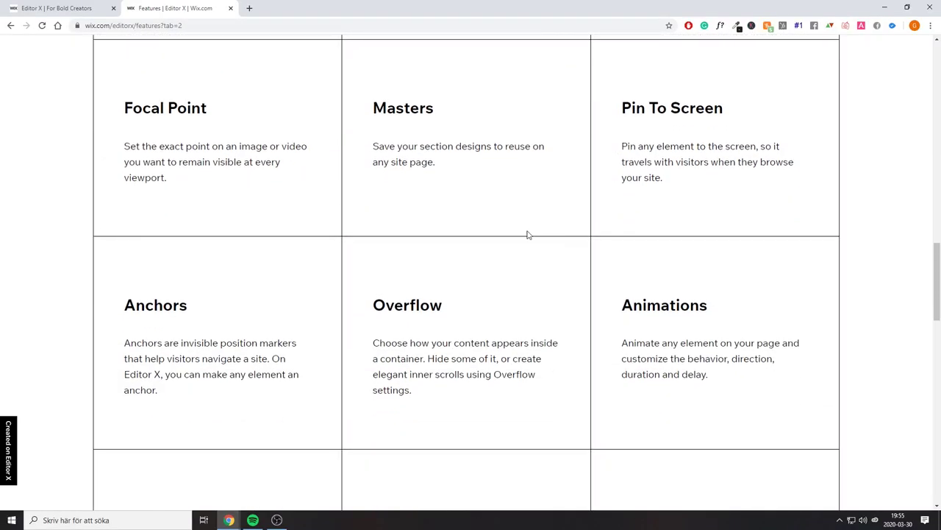
{"action": "scroll", "coordinate": [242, 265], "scroll_direction": "down", "scroll_amount": 4}
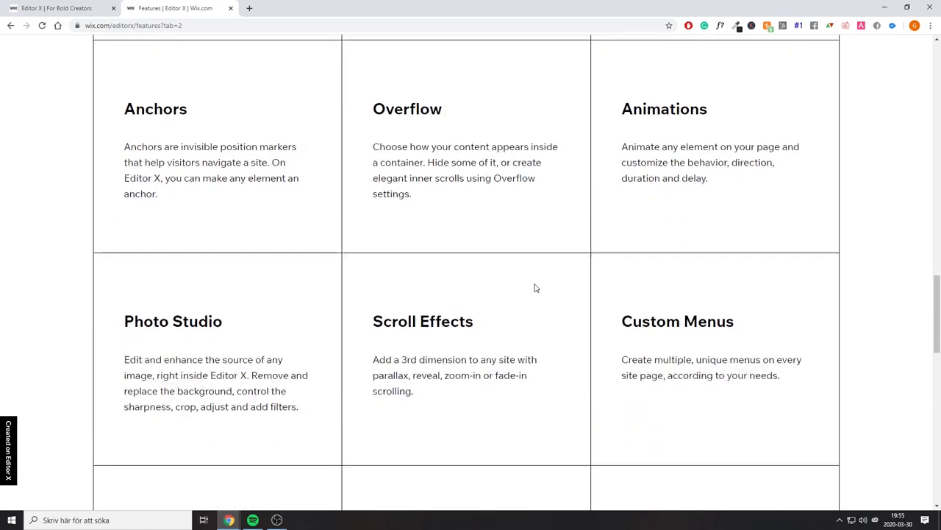
{"action": "scroll", "coordinate": [279, 271], "scroll_direction": "down", "scroll_amount": 1}
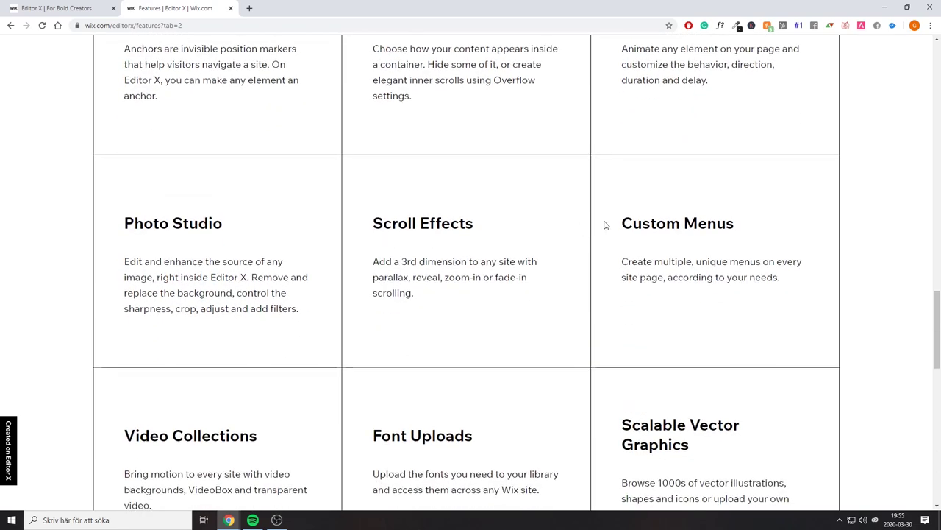
{"action": "scroll", "coordinate": [604, 225], "scroll_direction": "down", "scroll_amount": 2}
{"action": "scroll", "coordinate": [431, 210], "scroll_direction": "down", "scroll_amount": 4}
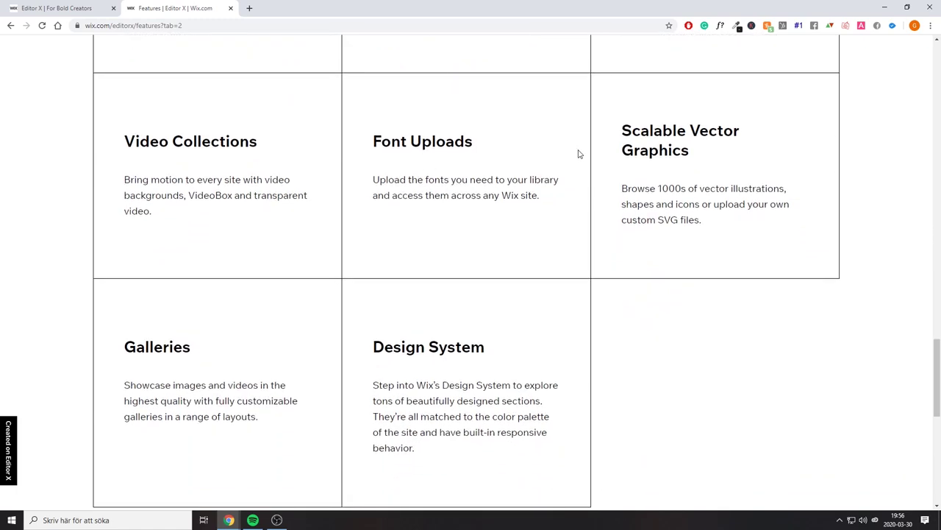
{"action": "scroll", "coordinate": [333, 264], "scroll_direction": "down", "scroll_amount": 1}
{"action": "scroll", "coordinate": [465, 231], "scroll_direction": "up", "scroll_amount": 5}
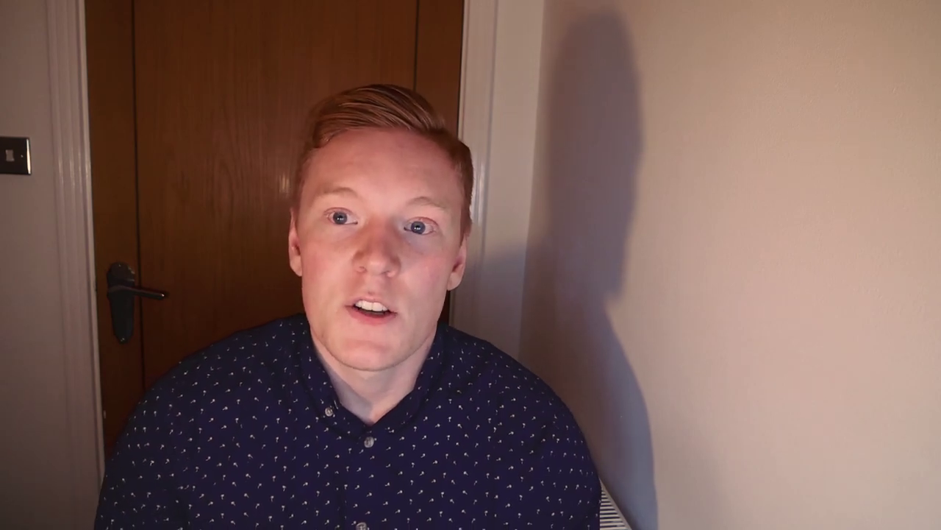